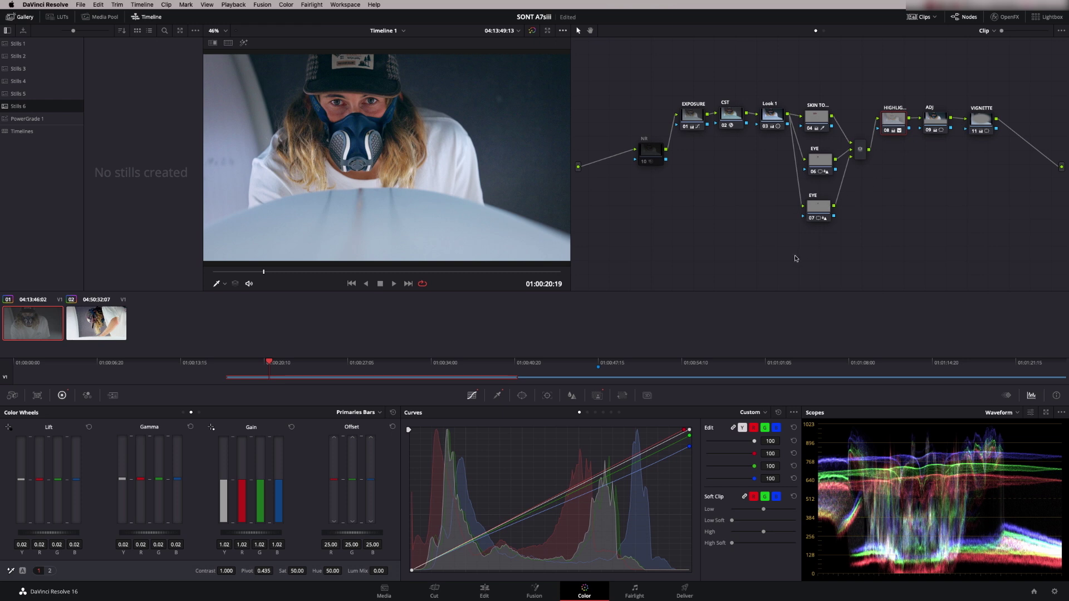
# Compare the first clip with its grade bypassed, then switch to the second clip.
pyautogui.hotkey('shift', 'd')
pyautogui.hotkey('shift', 'd')
pyautogui.click(97, 325)
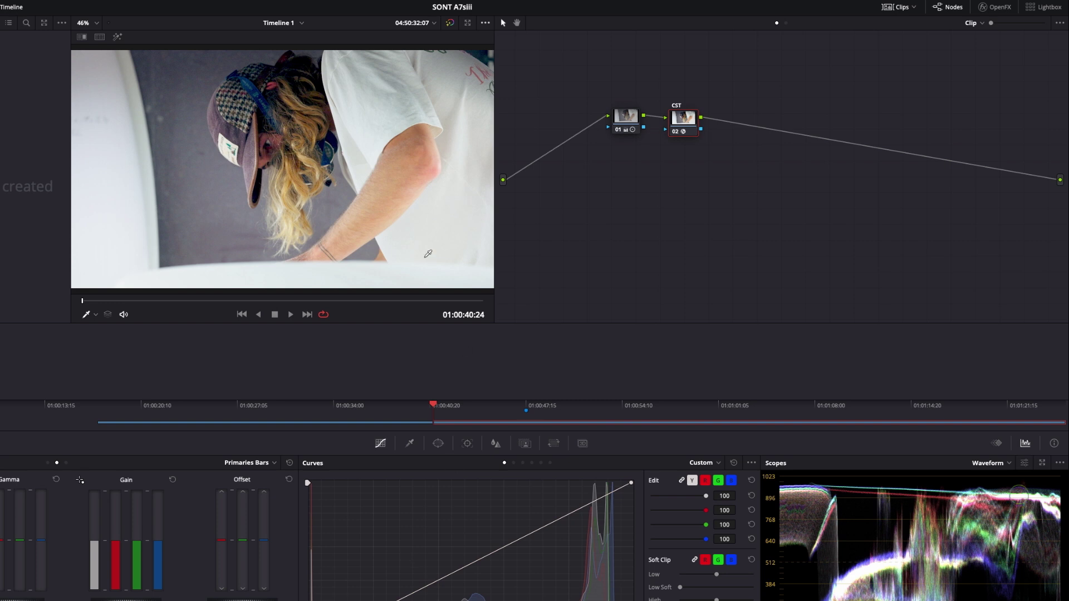
# Turn on the viewer's picker RGB value readout and set the picker to Qualifier mode.
pyautogui.rightClick(412, 245)
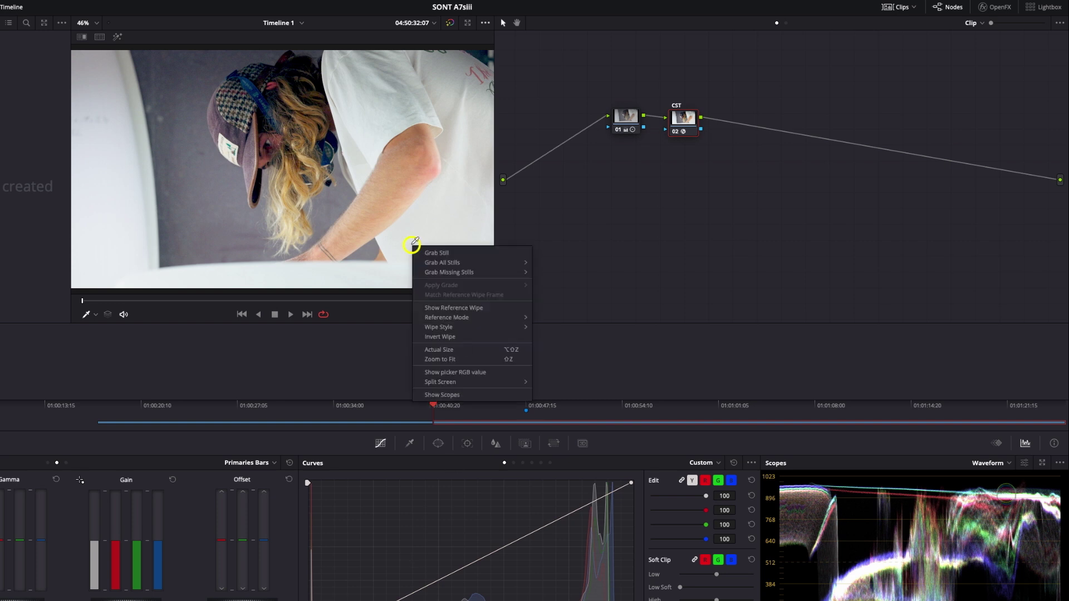
pyautogui.click(498, 373)
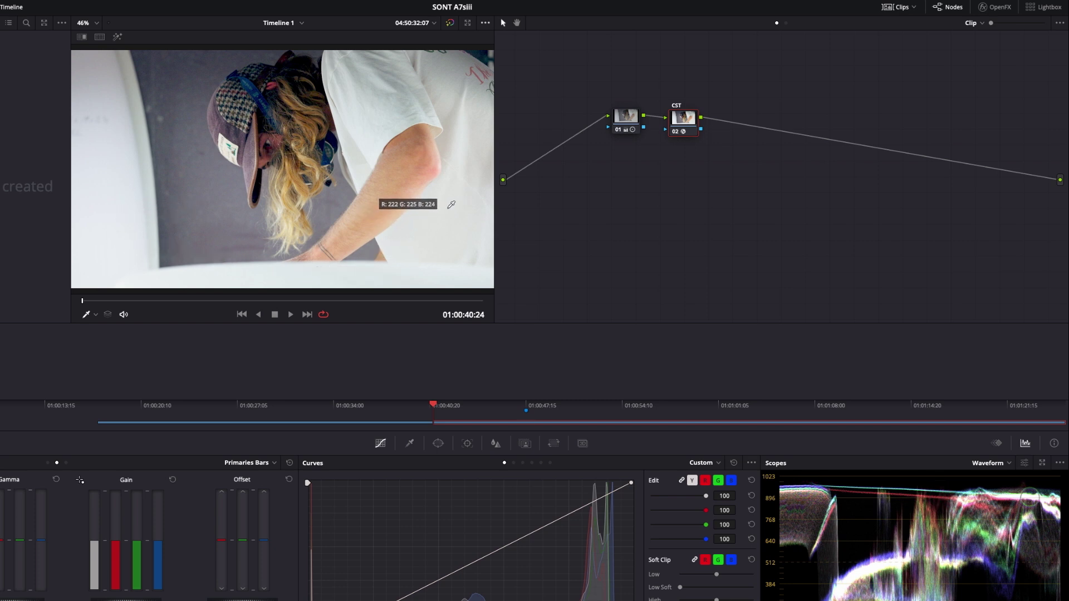
pyautogui.click(94, 315)
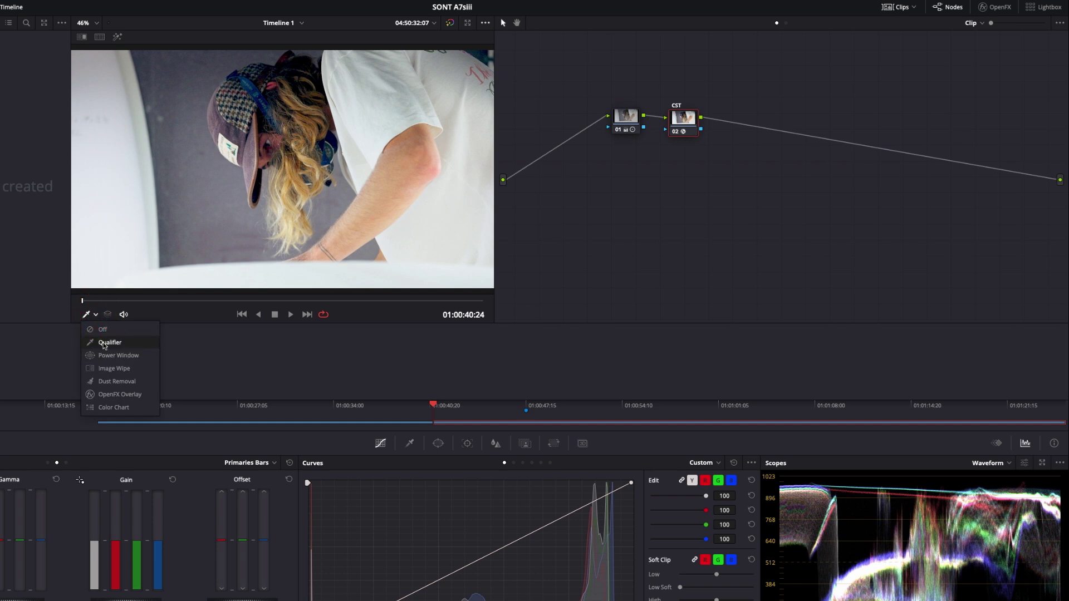
pyautogui.click(105, 344)
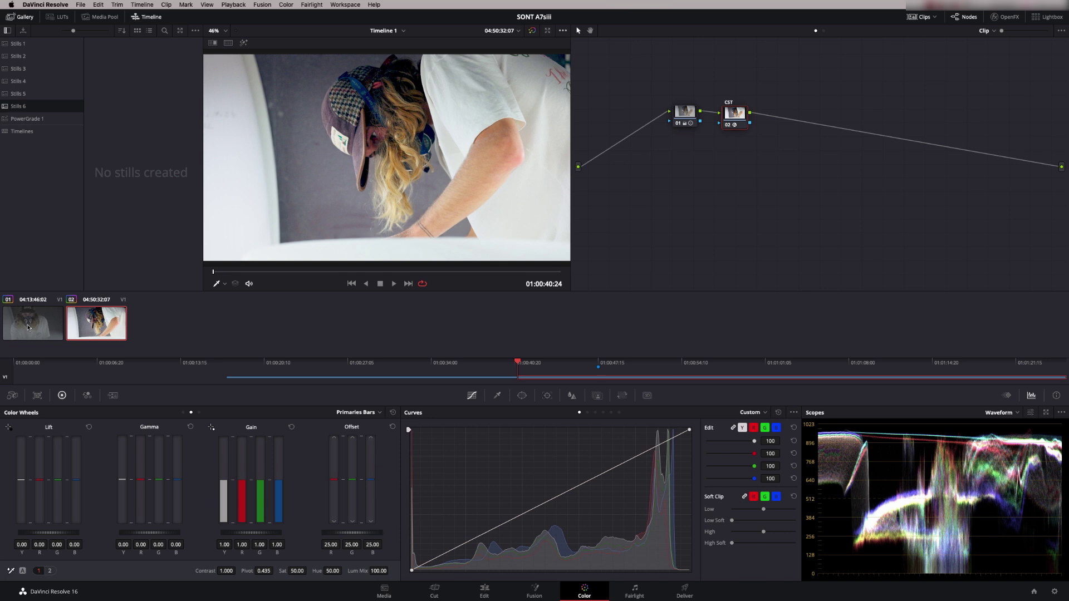
# Copy the first clip's grade onto the second clip with a middle-click, then undo it.
pyautogui.click(28, 327)
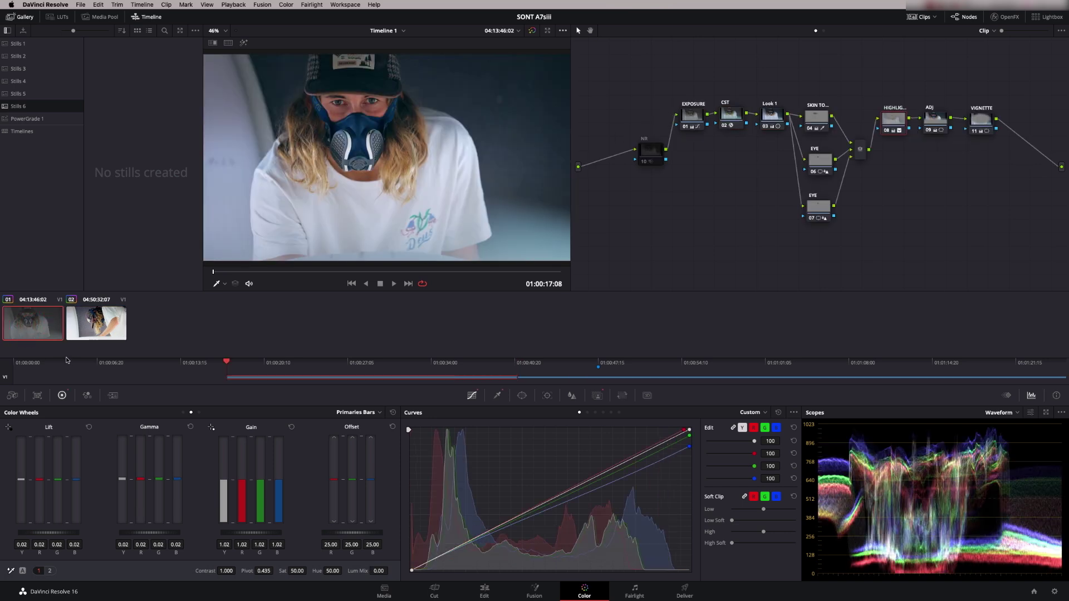
pyautogui.click(101, 333)
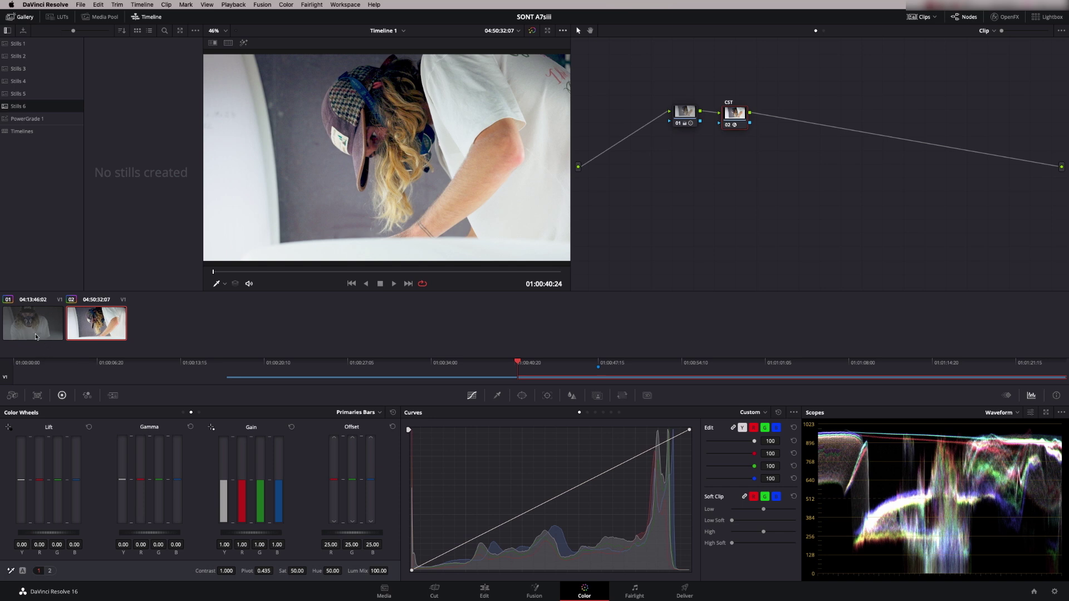
pyautogui.middleClick(27, 326)
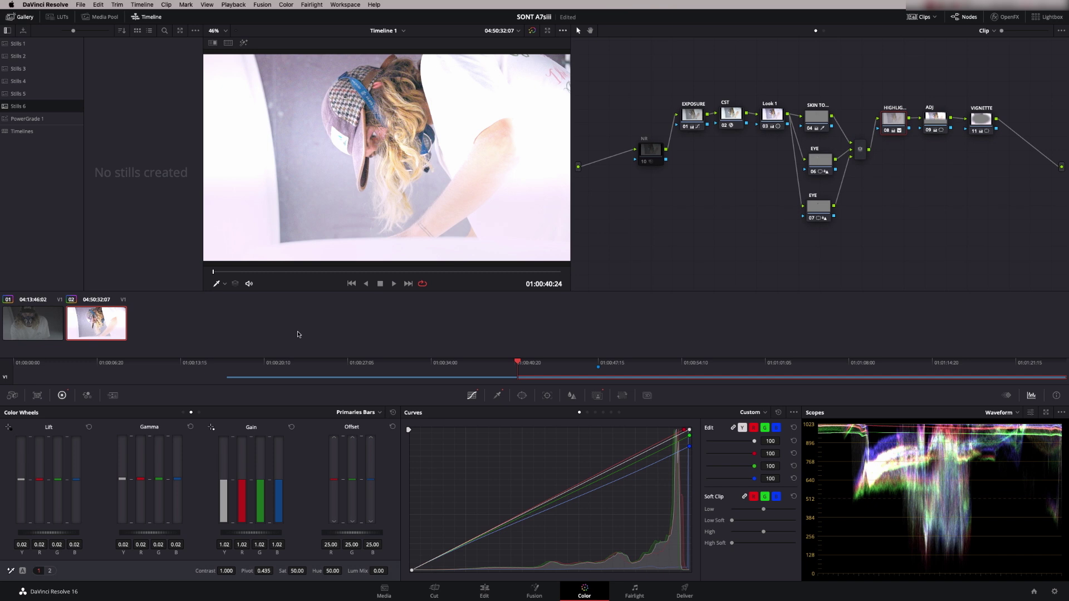
pyautogui.press('super+z')
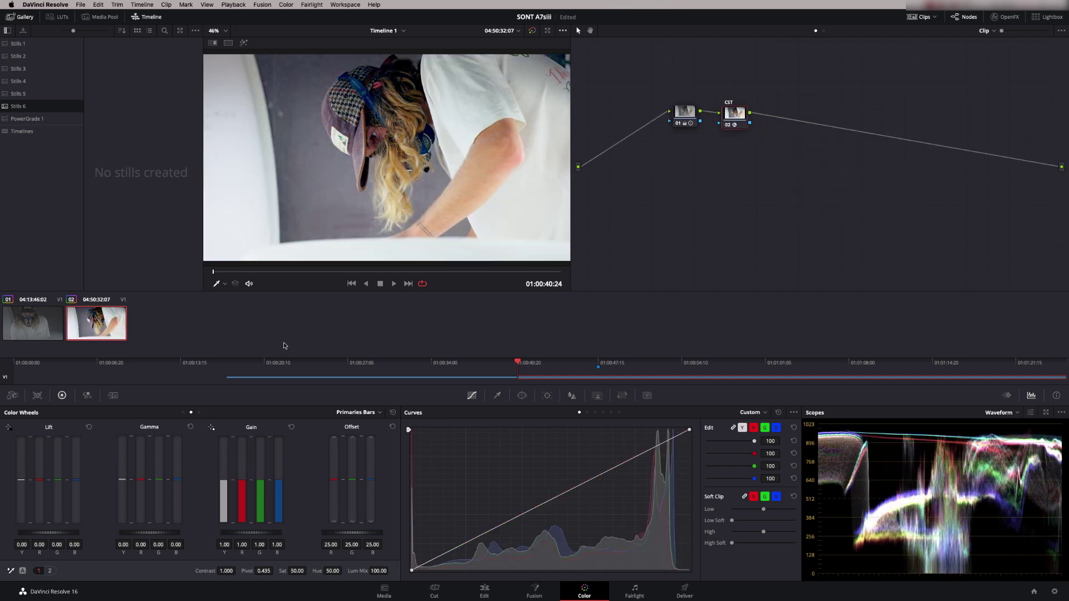
# Grab a still of the first clip's grade and disable its highlights node to compare.
pyautogui.click(30, 321)
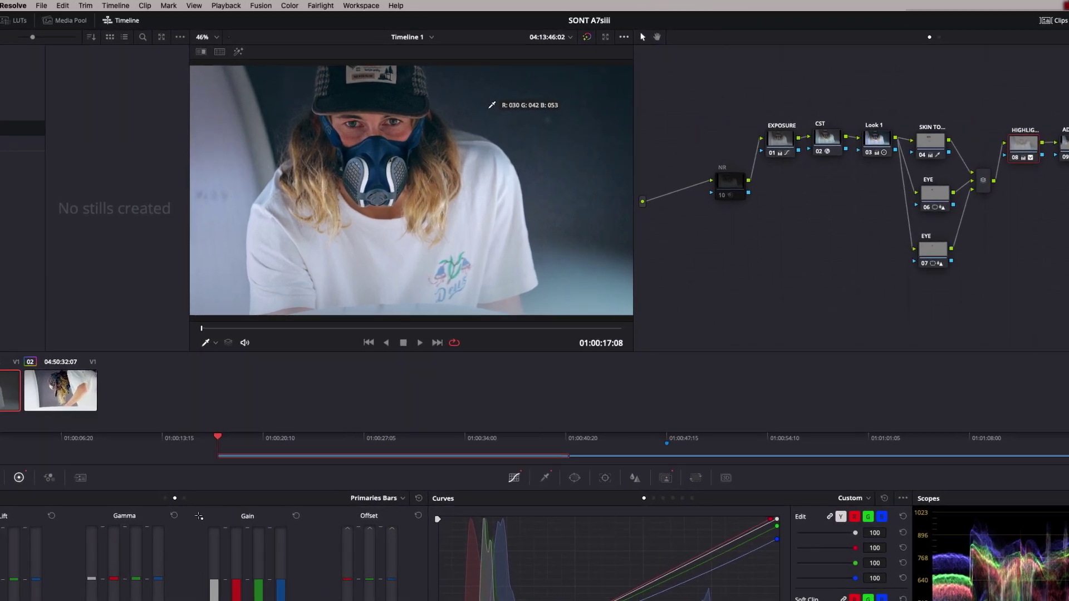
pyautogui.rightClick(490, 105)
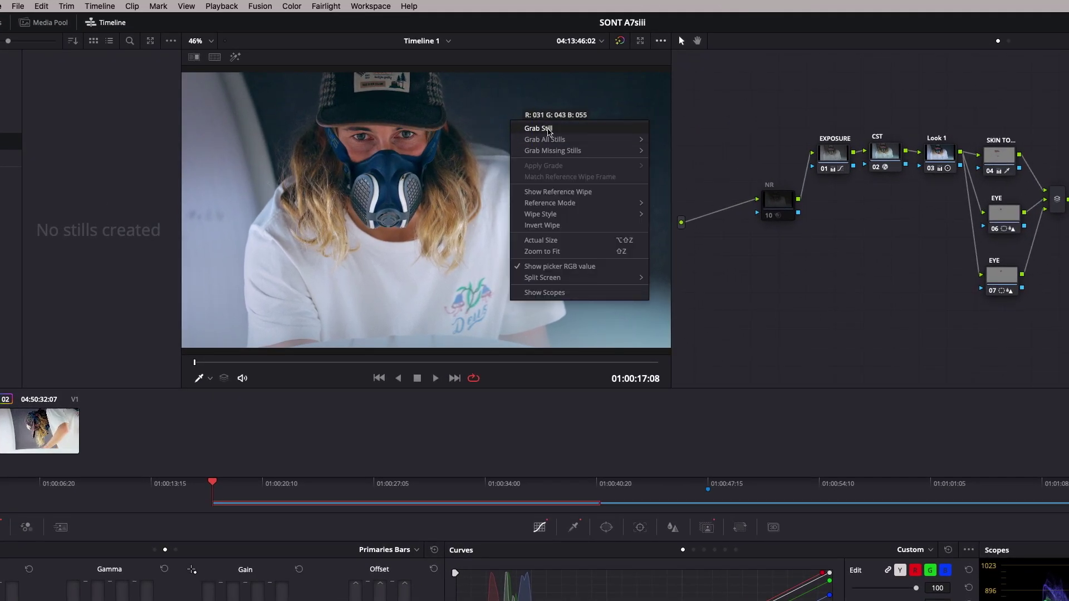
pyautogui.click(548, 130)
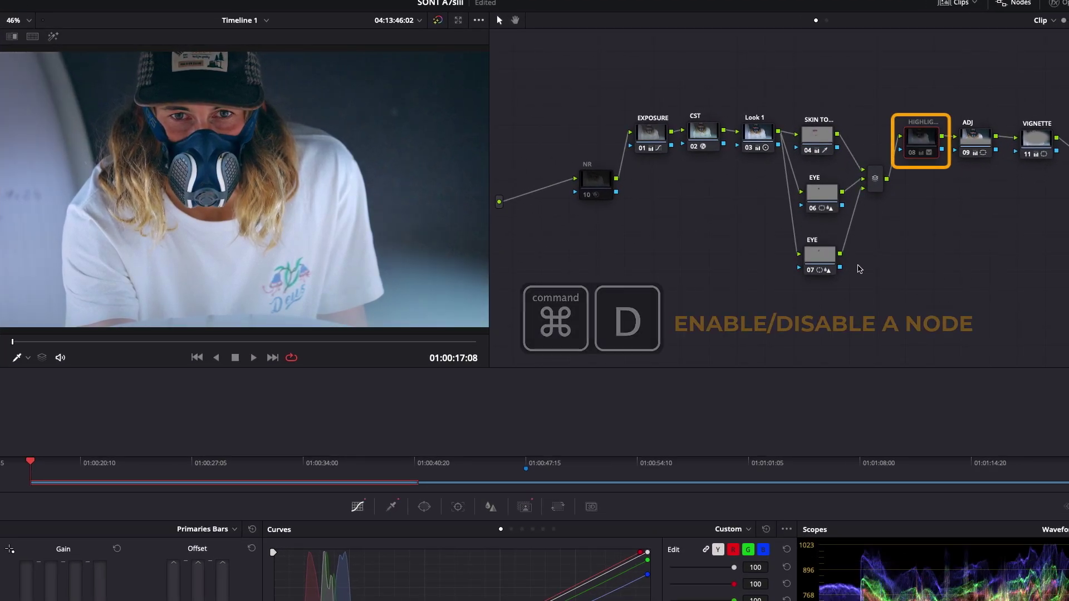
pyautogui.press('super+d')
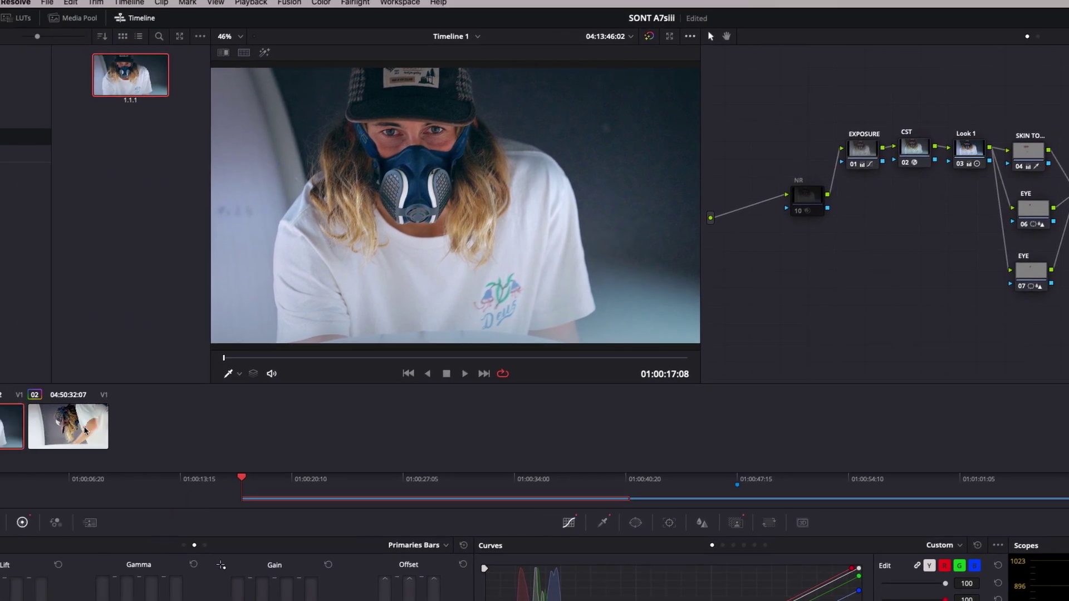
# On the second clip, display the saved still's node graph and reposition its window.
pyautogui.click(156, 448)
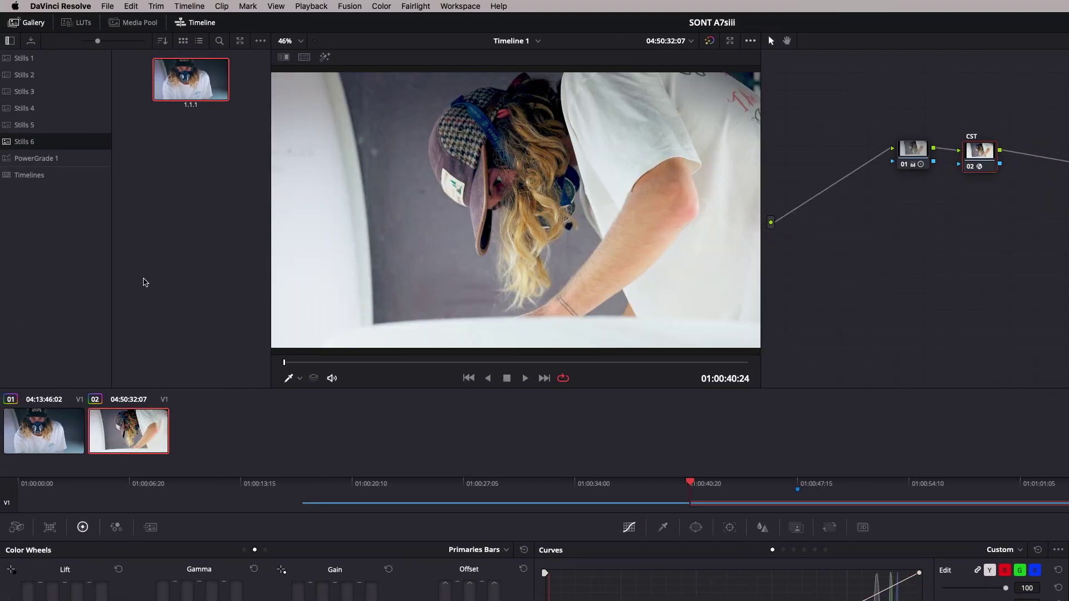
pyautogui.rightClick(179, 81)
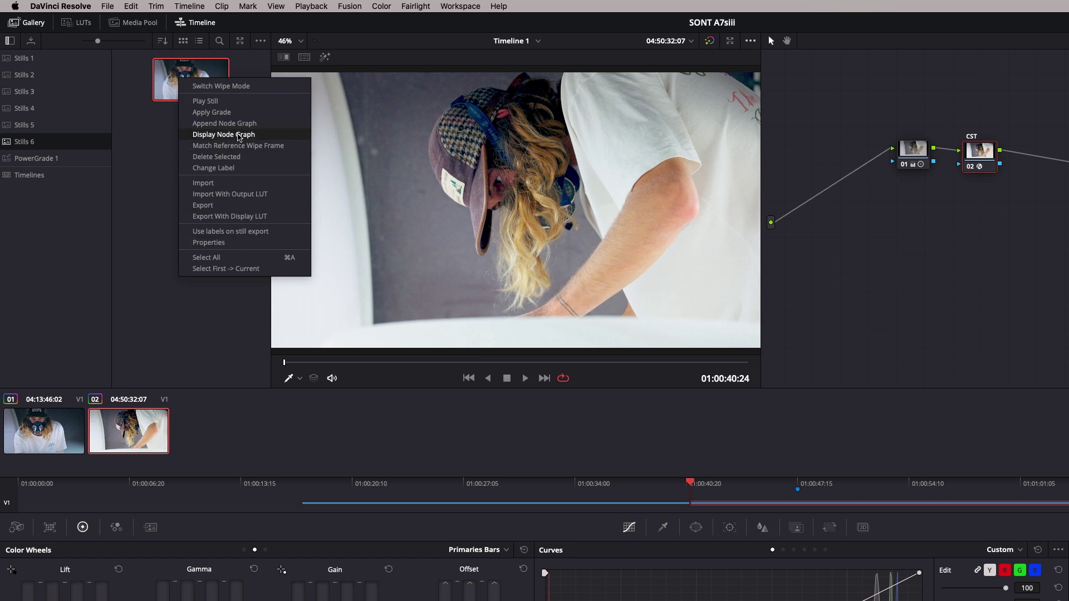
pyautogui.click(237, 135)
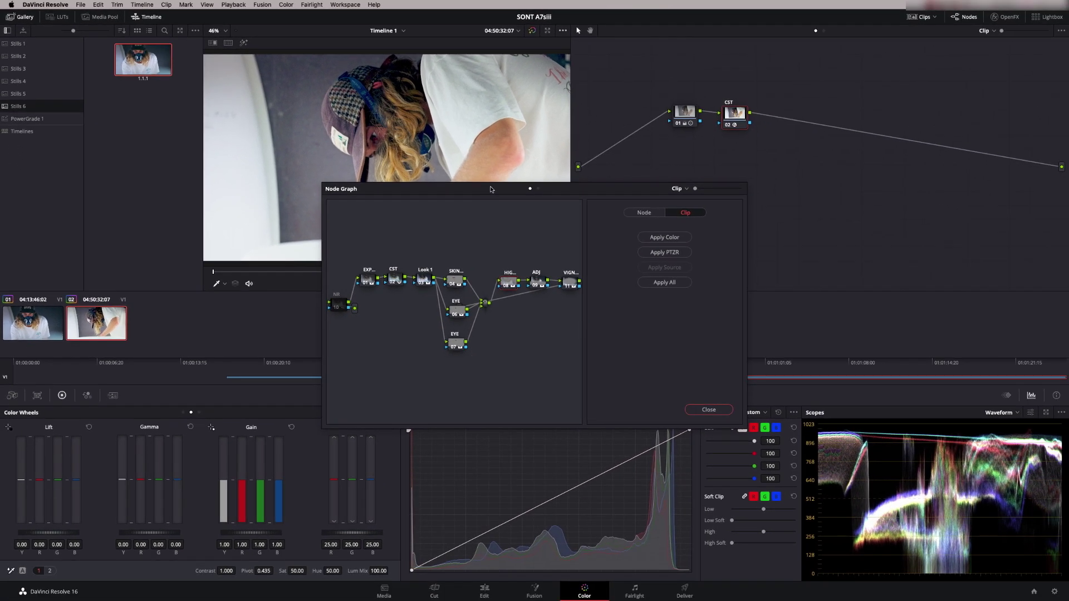
pyautogui.moveTo(653, 249); pyautogui.dragTo(491, 425)
pyautogui.moveTo(368, 318); pyautogui.dragTo(352, 310)
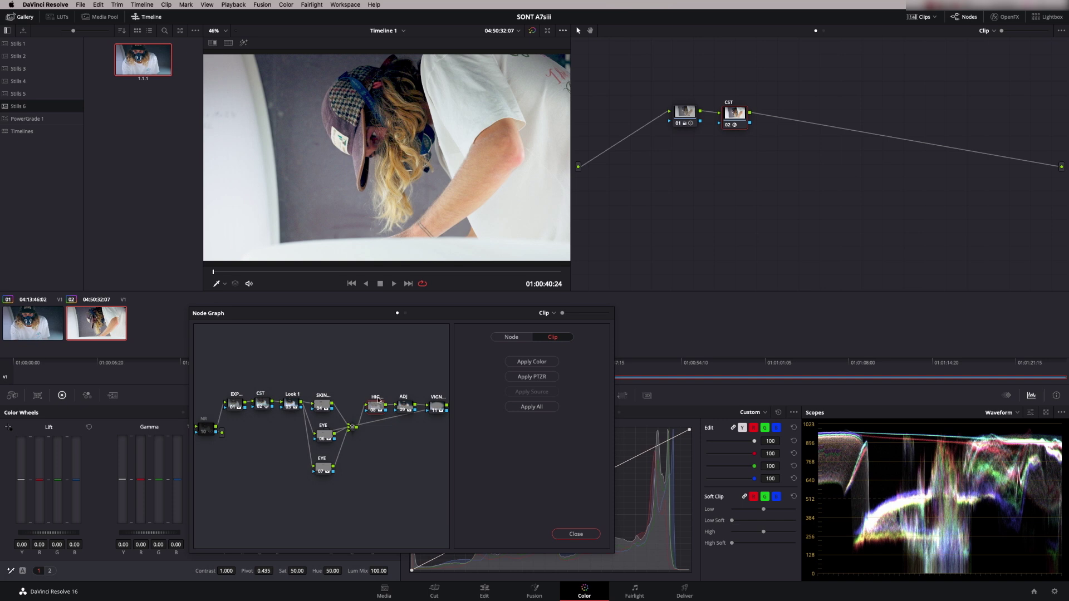
# Copy the still's highlights node onto a new node after CST and its exposure onto node 01.
pyautogui.moveTo(374, 406); pyautogui.dragTo(787, 121)
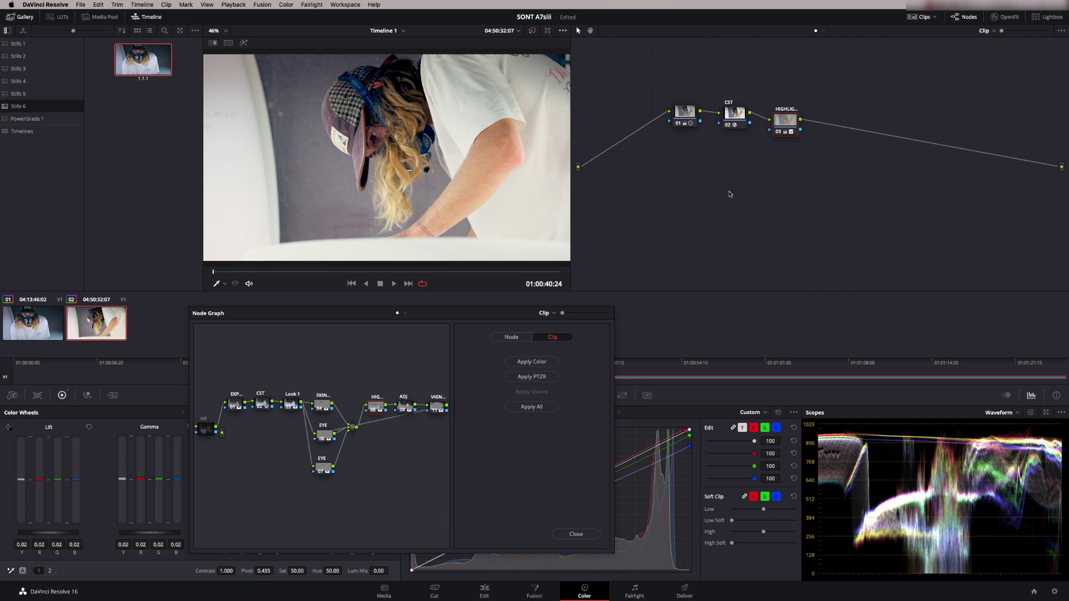
pyautogui.press('Delete')
pyautogui.rightClick(729, 118)
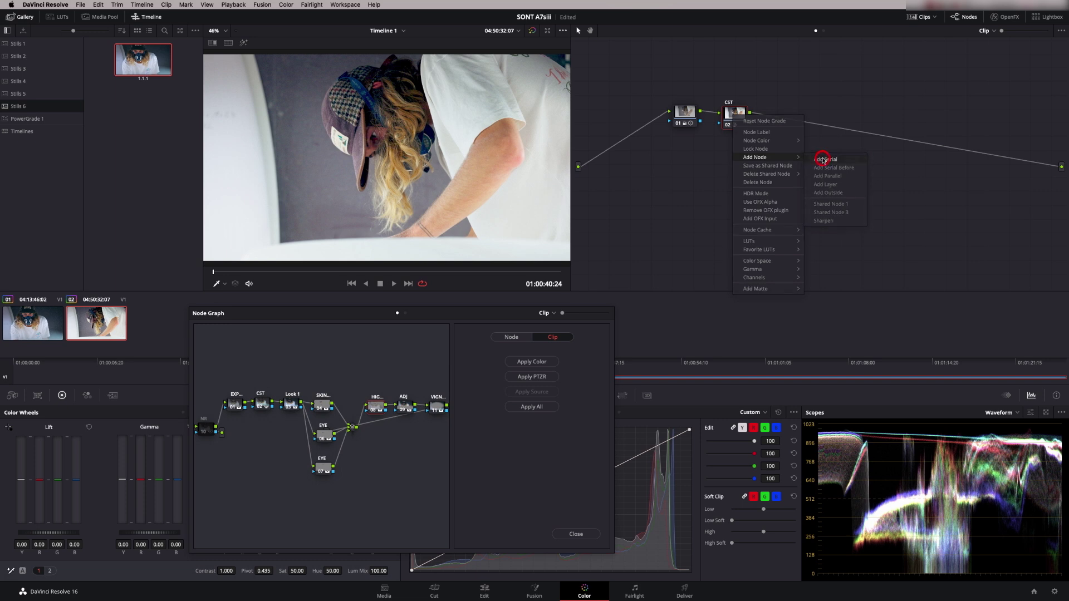
pyautogui.click(825, 160)
pyautogui.moveTo(377, 406); pyautogui.dragTo(777, 118)
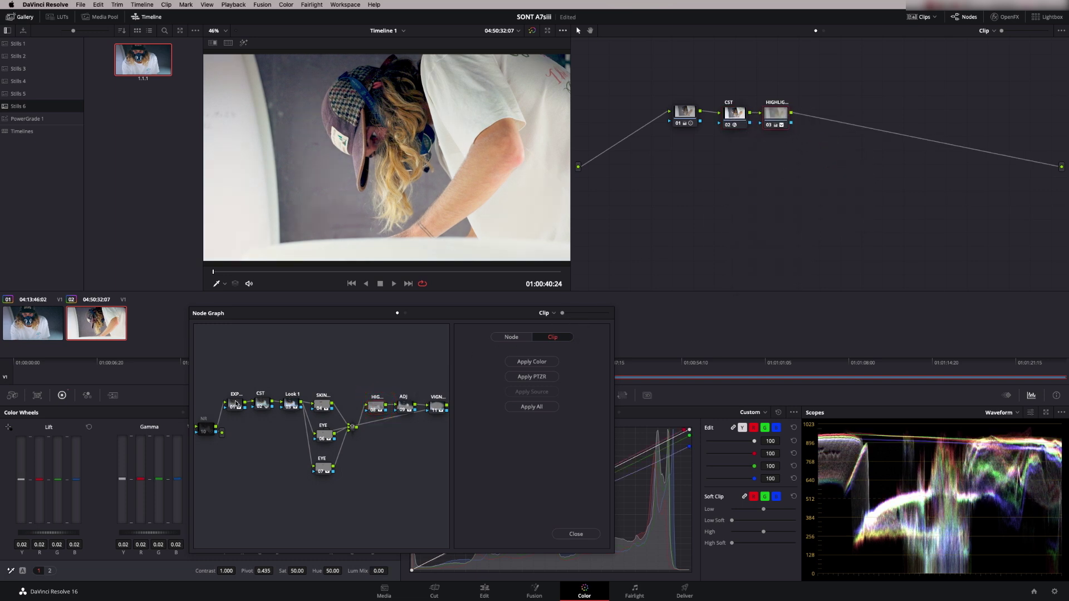
pyautogui.moveTo(236, 404); pyautogui.dragTo(681, 121)
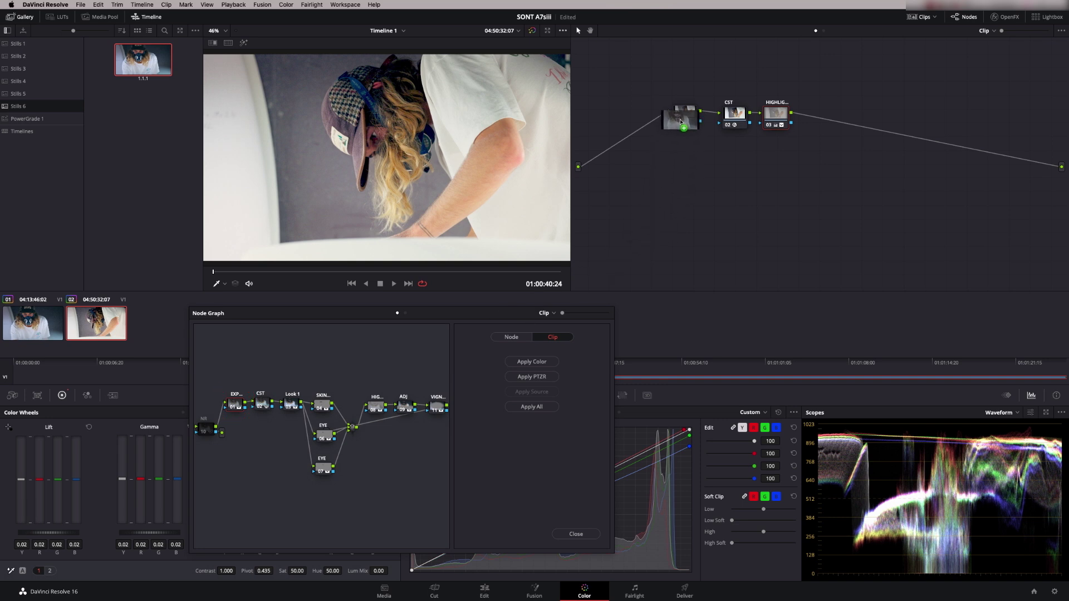
pyautogui.moveTo(680, 121); pyautogui.dragTo(685, 120)
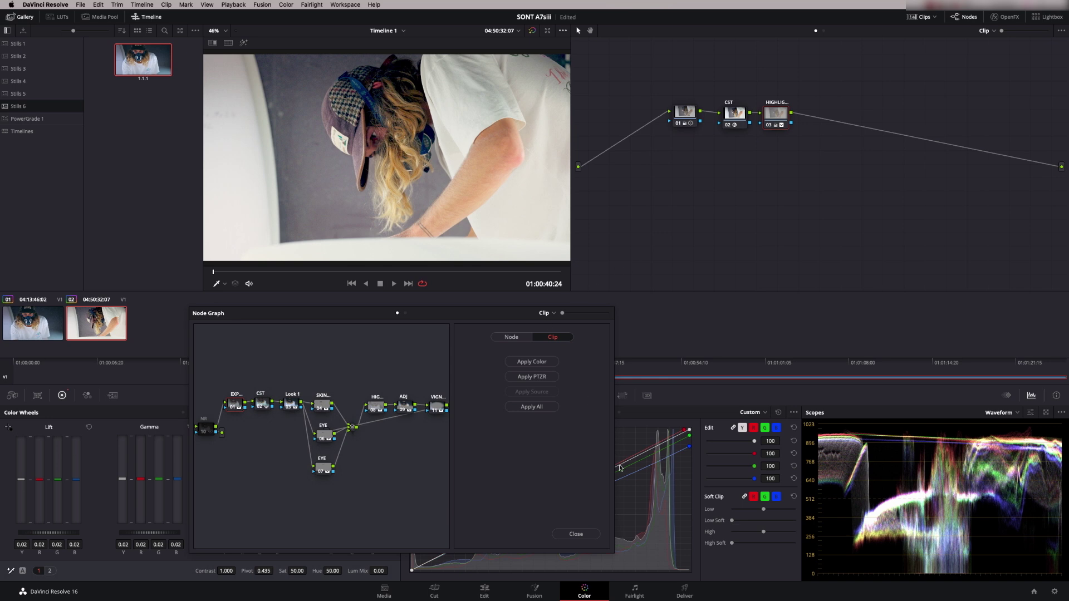
pyautogui.click(576, 534)
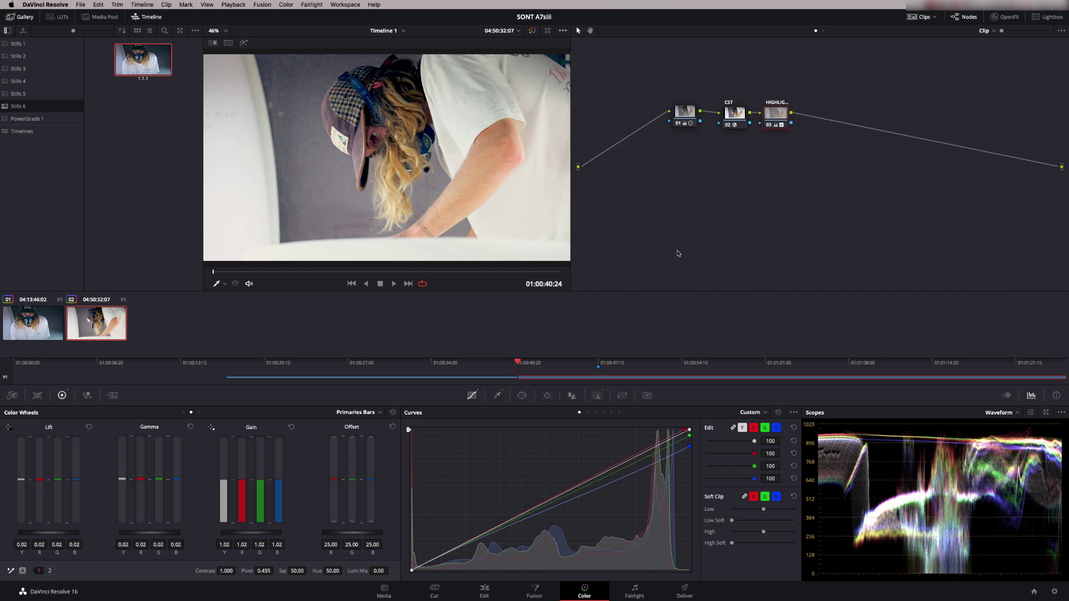
# On the first clip, toggle the SKIN TO node off and on with Cmd+D, leaving it enabled.
pyautogui.click(37, 324)
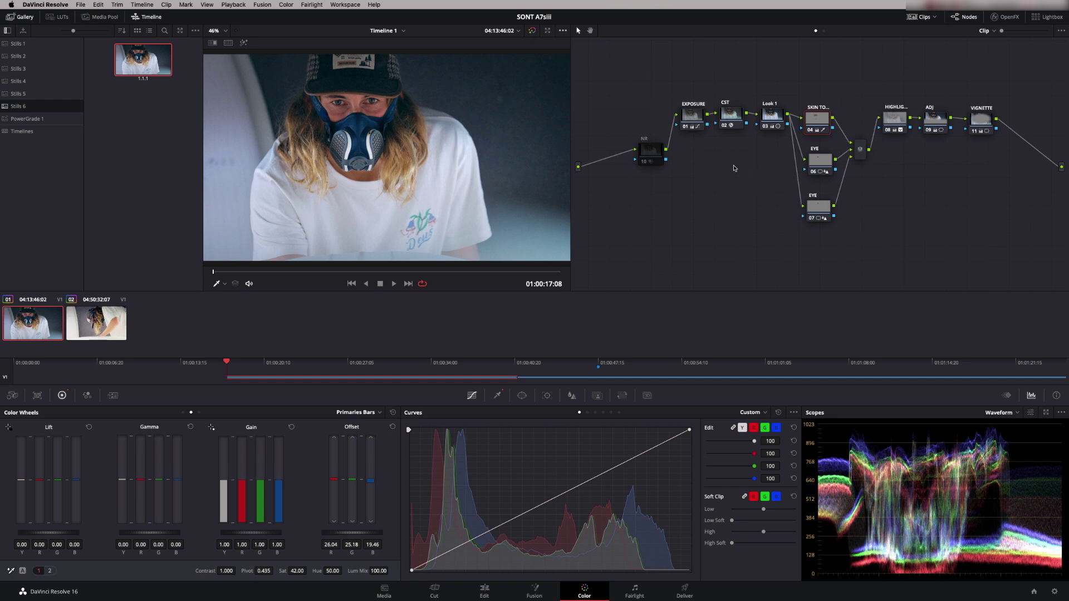
pyautogui.moveTo(804, 125); pyautogui.dragTo(805, 128)
pyautogui.press('super+d')
pyautogui.press('super+d')
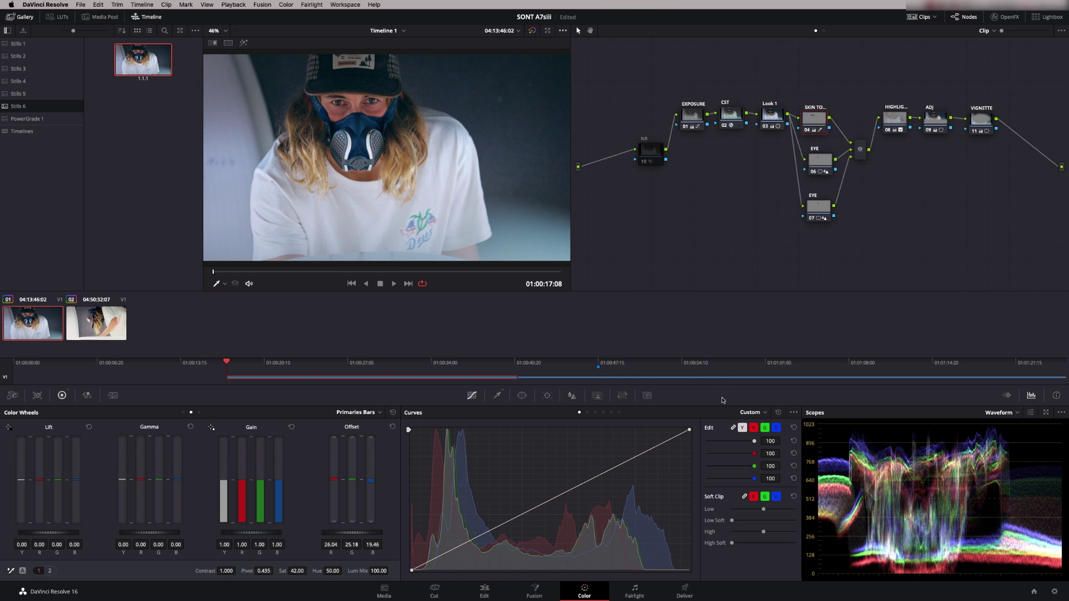
pyautogui.press('super+d')
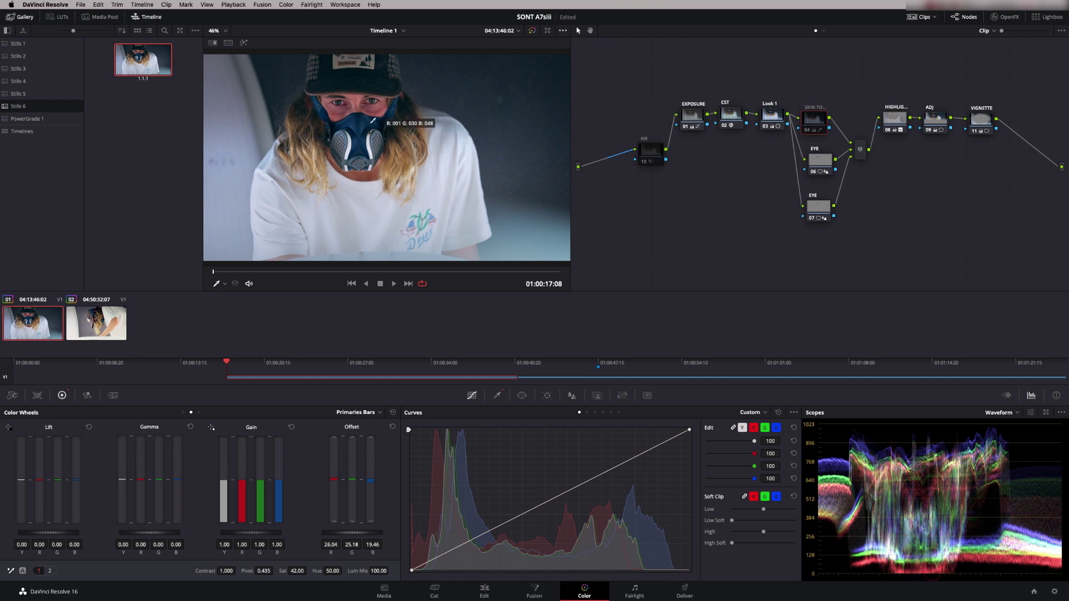
pyautogui.press('super+d')
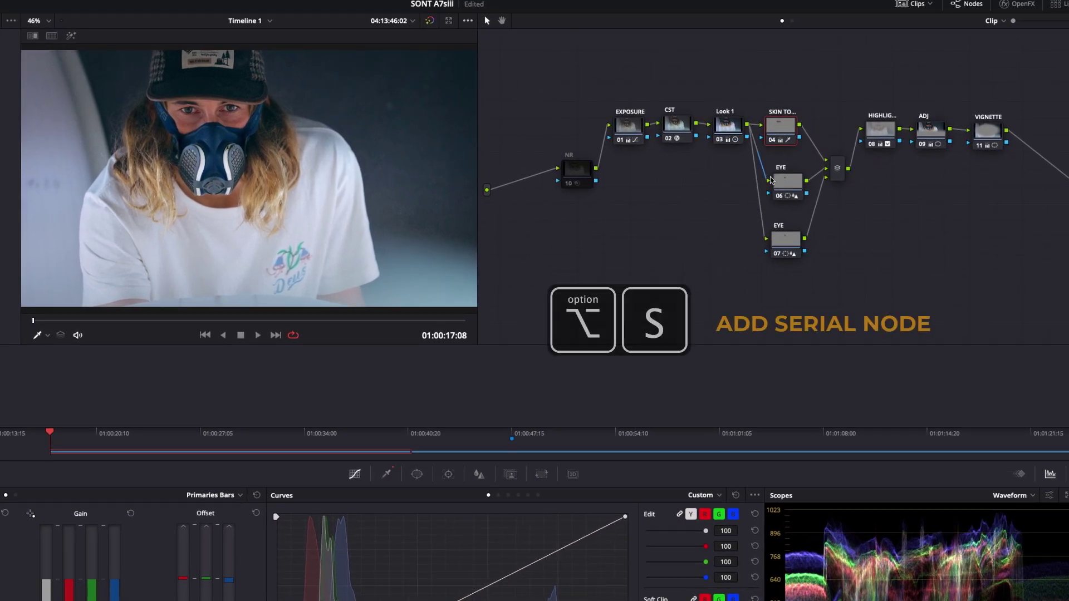
# Add serial node 12 and link node 04's skin key into its key input, checking with Highlight.
pyautogui.hotkey('alt', 's')
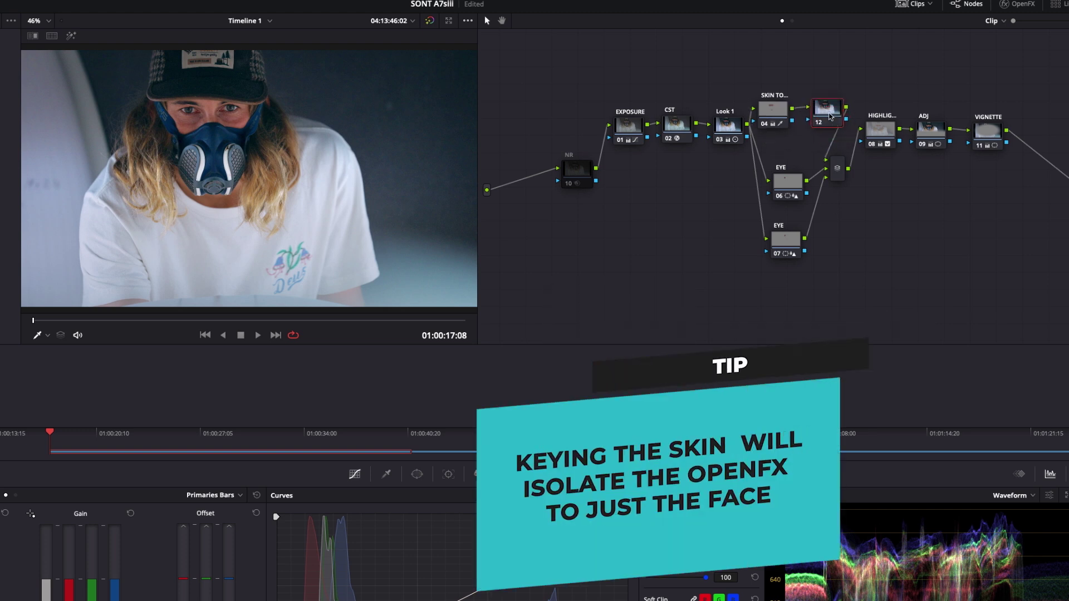
pyautogui.click(773, 110)
pyautogui.click(795, 123)
pyautogui.moveTo(797, 123); pyautogui.dragTo(822, 124)
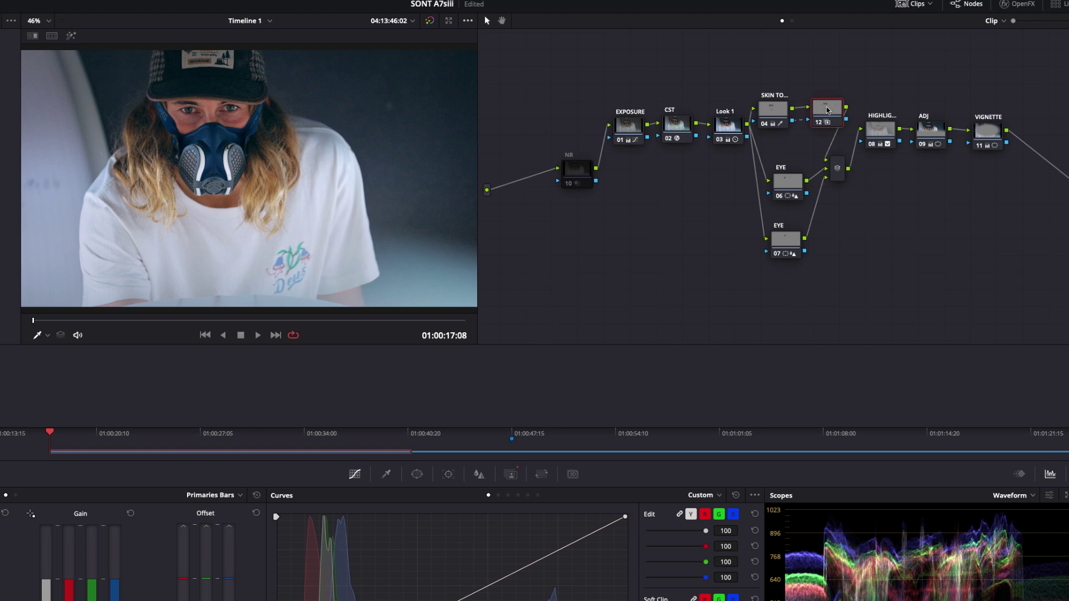
pyautogui.click(71, 35)
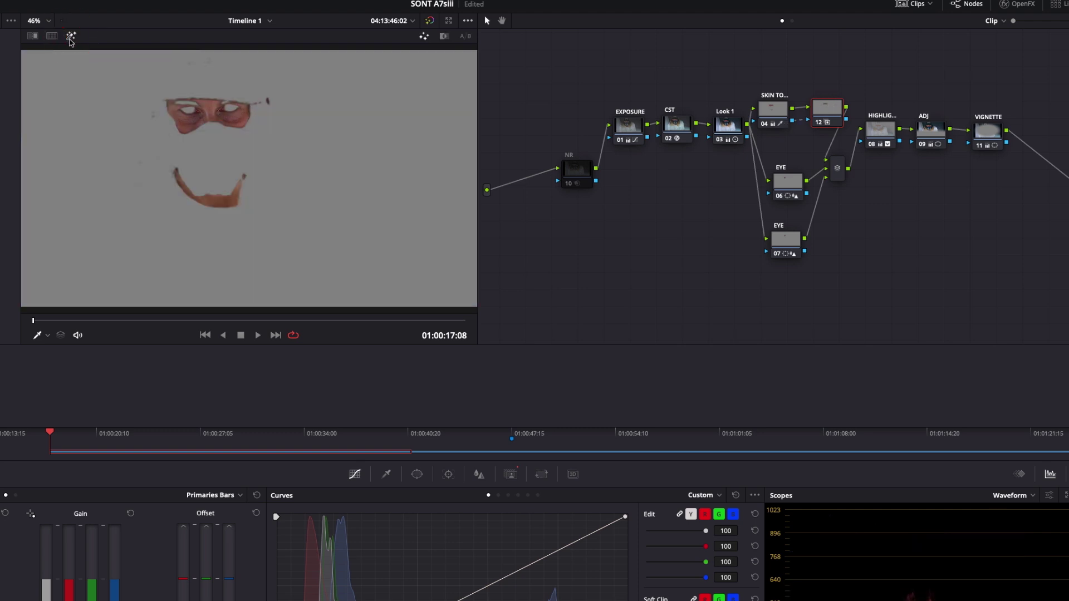
pyautogui.click(70, 37)
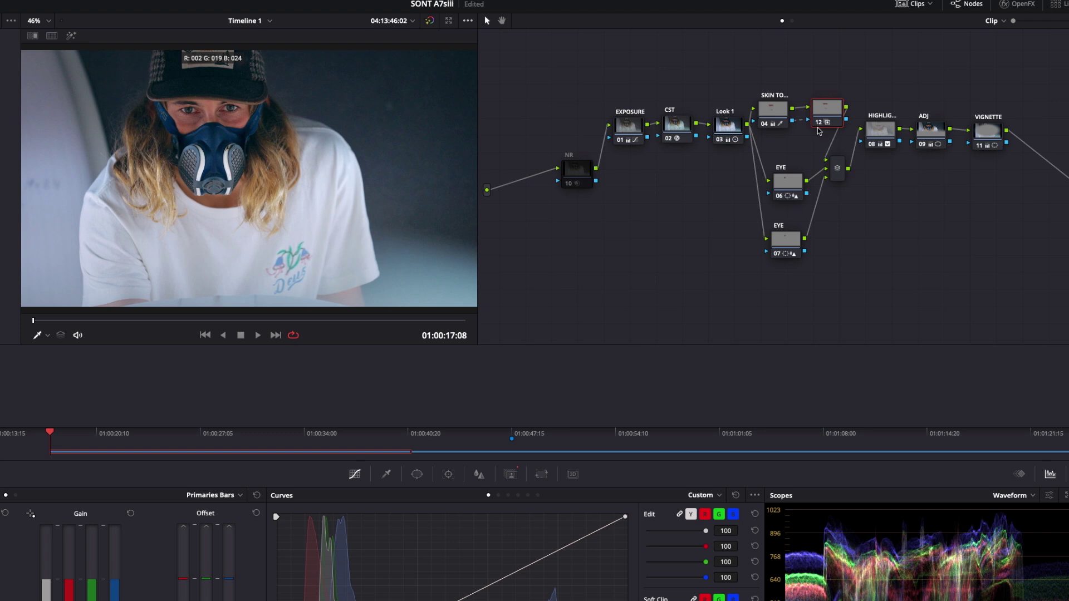
# Apply OpenFX Color Compressor to node 12 and switch to full page view without the Nodes panel.
pyautogui.click(1017, 4)
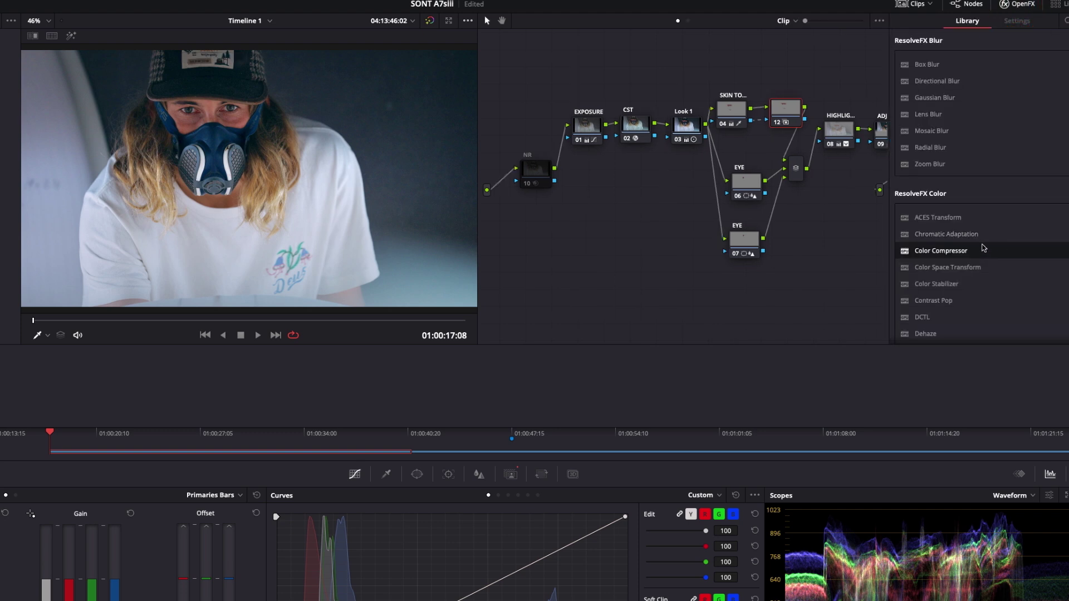
pyautogui.moveTo(921, 253); pyautogui.dragTo(787, 114)
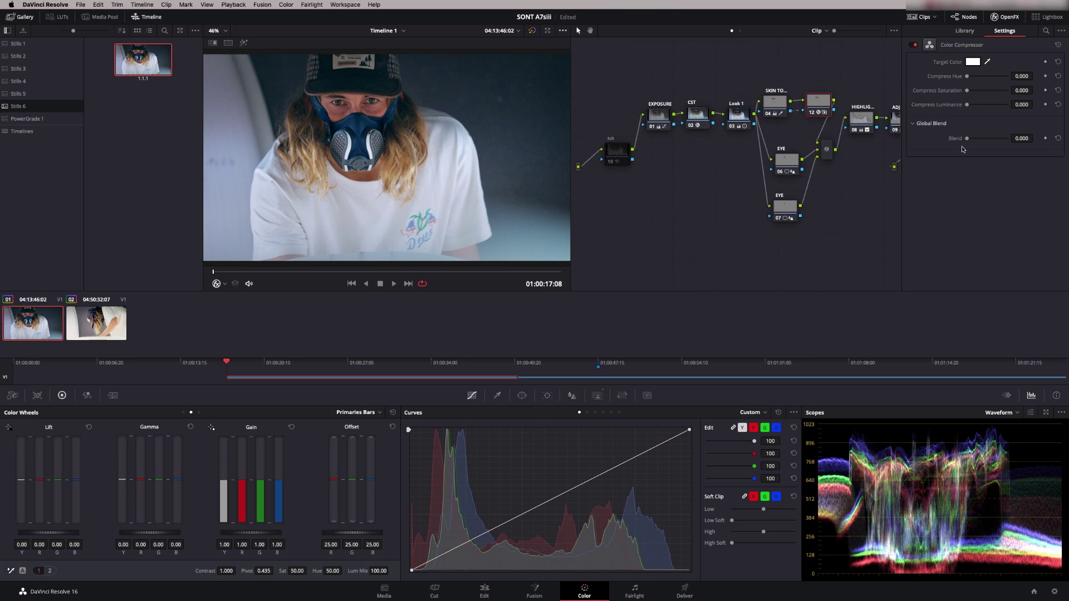
pyautogui.hotkey('shift', 'f')
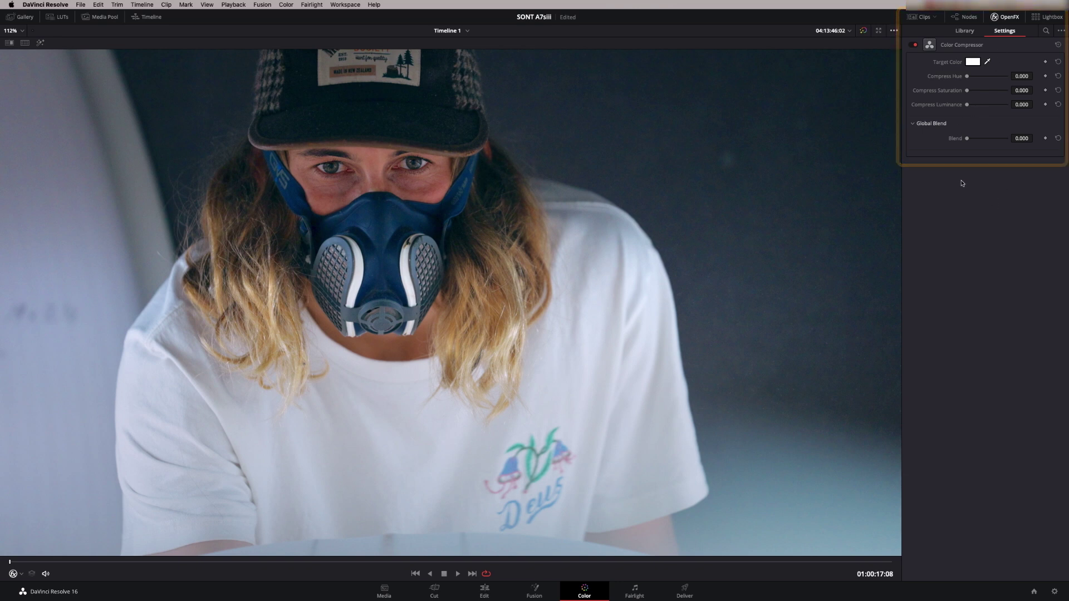
pyautogui.click(965, 17)
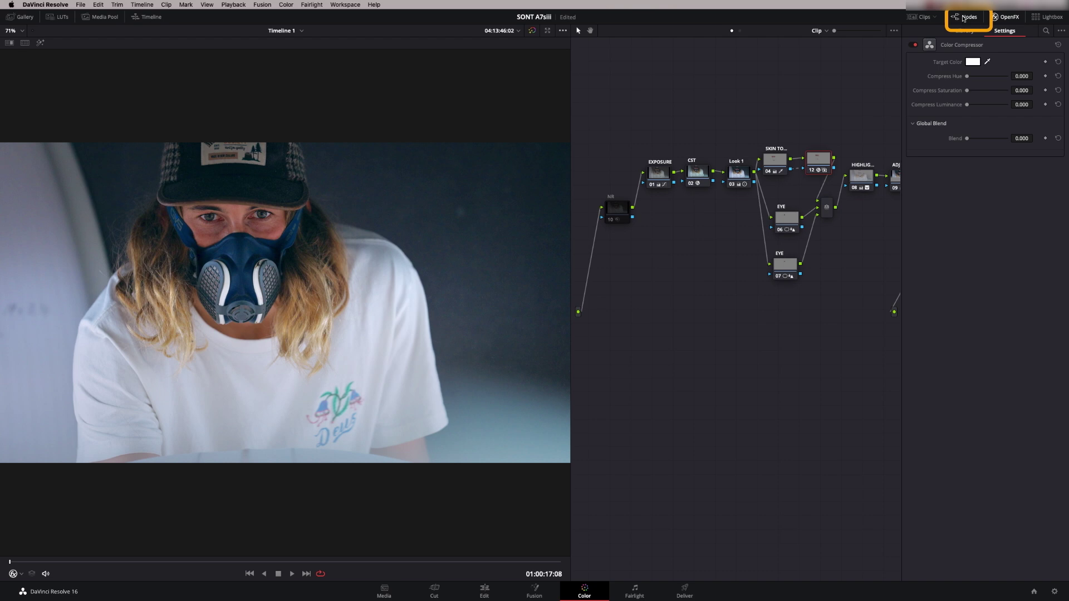
pyautogui.click(965, 17)
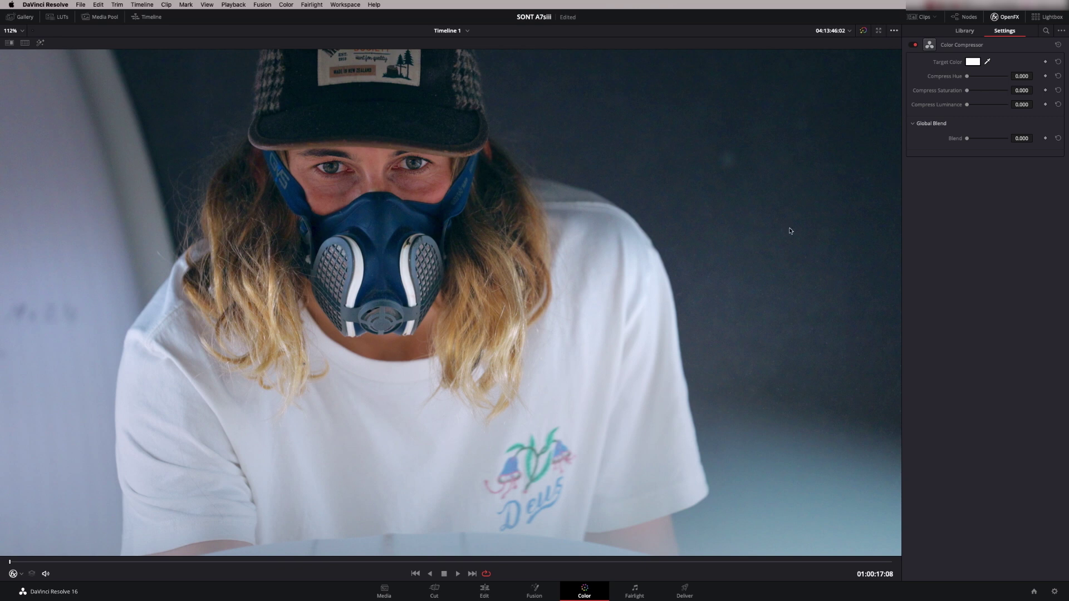
# Sample the brow skin as Target Color and raise Compress Hue to 0.715 and Luminance to 0.024.
pyautogui.click(988, 63)
pyautogui.click(360, 154)
pyautogui.moveTo(969, 78); pyautogui.dragTo(980, 106)
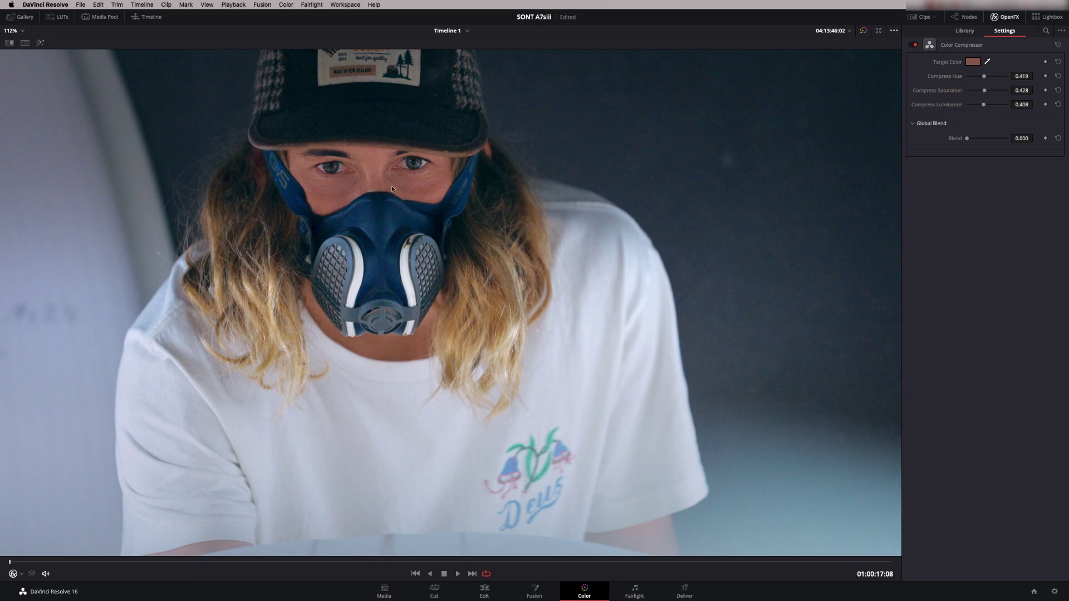
pyautogui.moveTo(983, 105)
pyautogui.mouseDown()
pyautogui.moveTo(998, 104)
pyautogui.moveTo(987, 77)
pyautogui.moveTo(991, 108)
pyautogui.moveTo(966, 109)
pyautogui.moveTo(1030, 108)
pyautogui.moveTo(983, 93)
pyautogui.moveTo(995, 76)
pyautogui.moveTo(984, 94)
pyautogui.mouseUp()
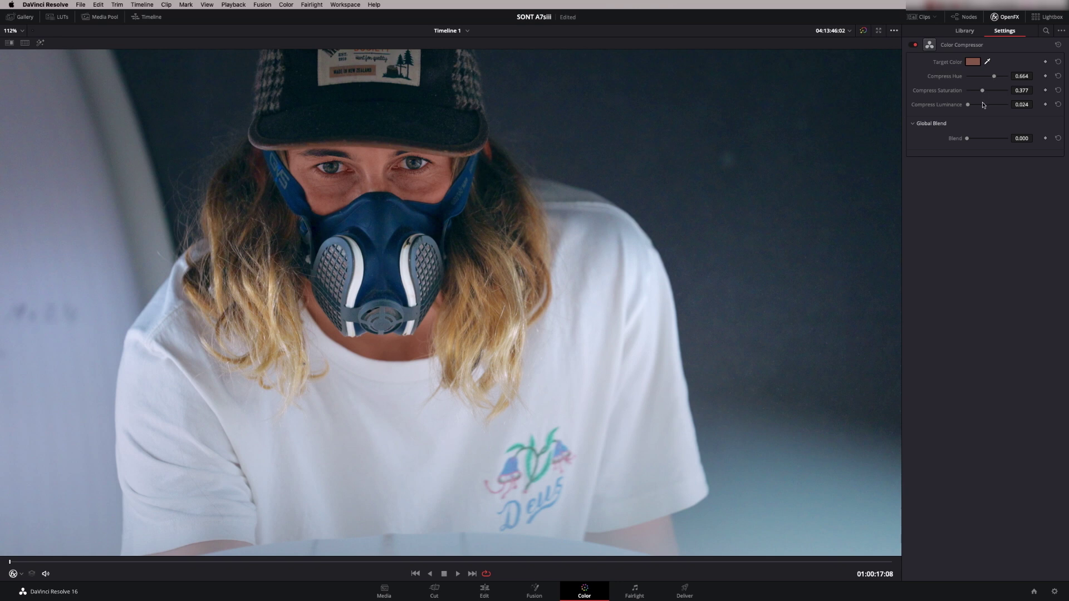
# Compare with the effect bypassed, set Global Blend 0.317 and Saturation 0.398, then exit full page.
pyautogui.click(915, 46)
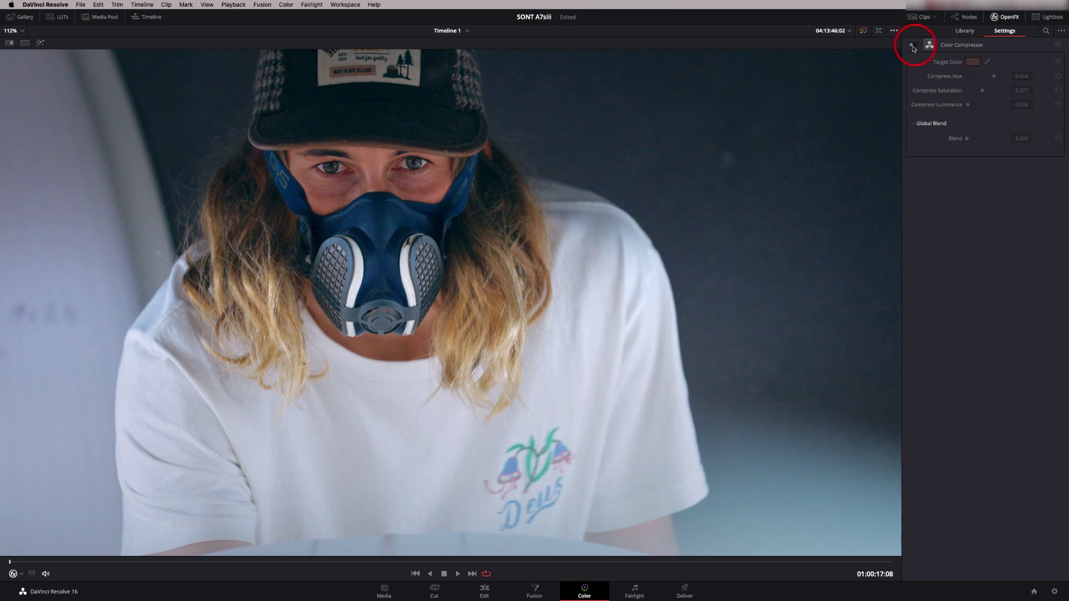
pyautogui.click(915, 46)
pyautogui.click(914, 45)
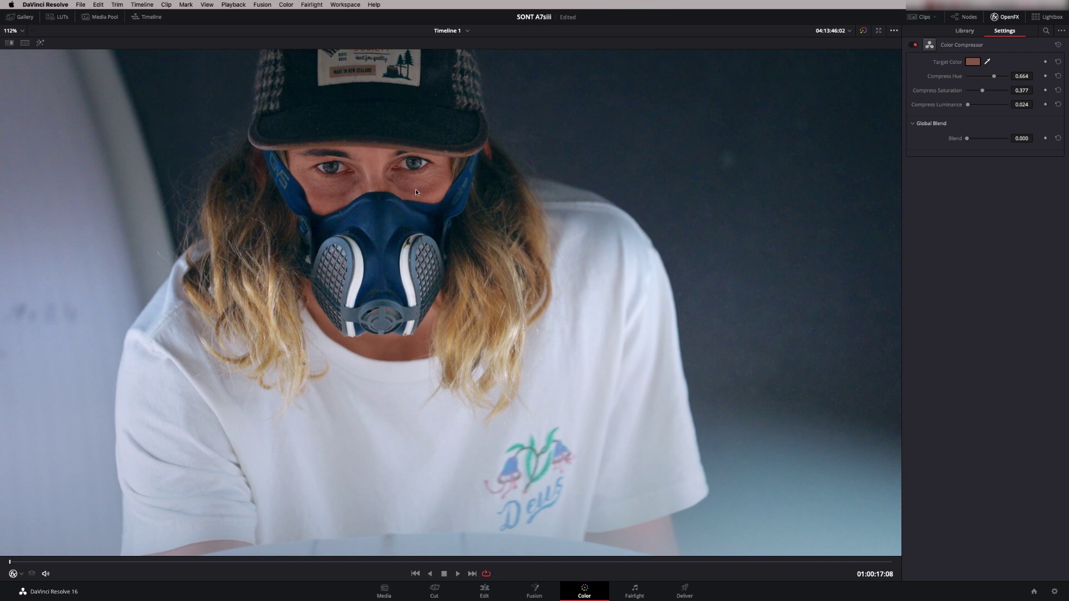
pyautogui.moveTo(972, 140); pyautogui.dragTo(980, 141)
pyautogui.moveTo(982, 90); pyautogui.dragTo(1003, 85)
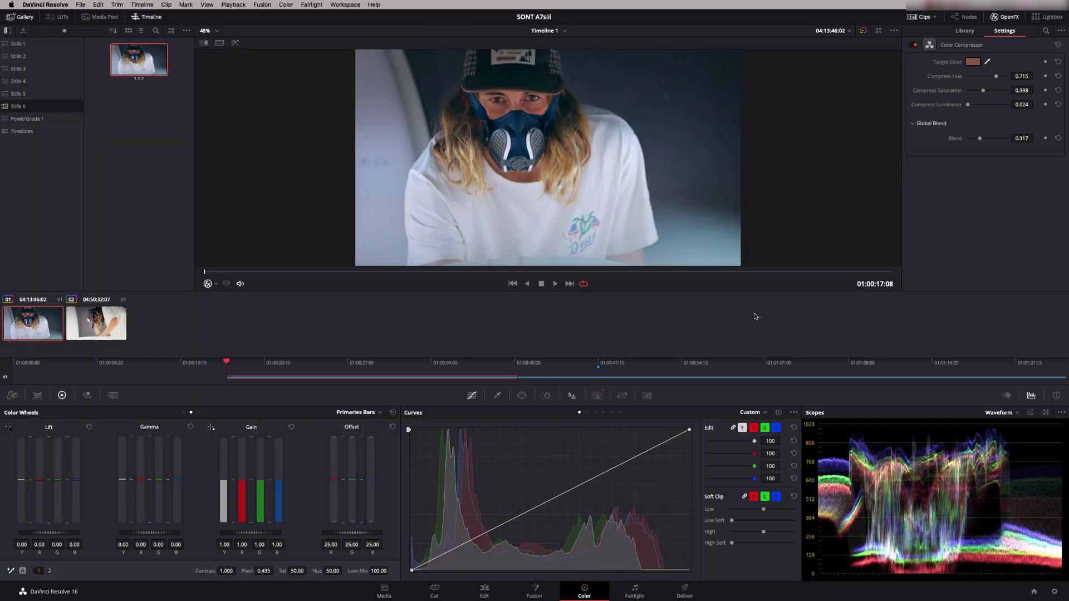
pyautogui.hotkey('alt', 'f')
# Bring the node graph back with the effect settings closed, dismissing node 12's context menu.
pyautogui.click(967, 16)
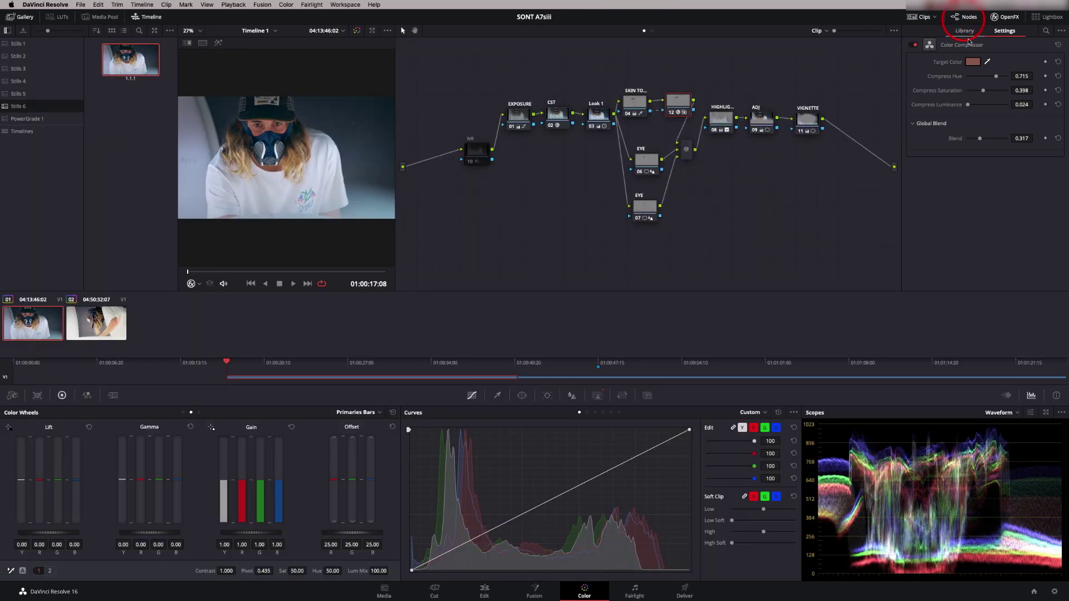
pyautogui.click(1002, 16)
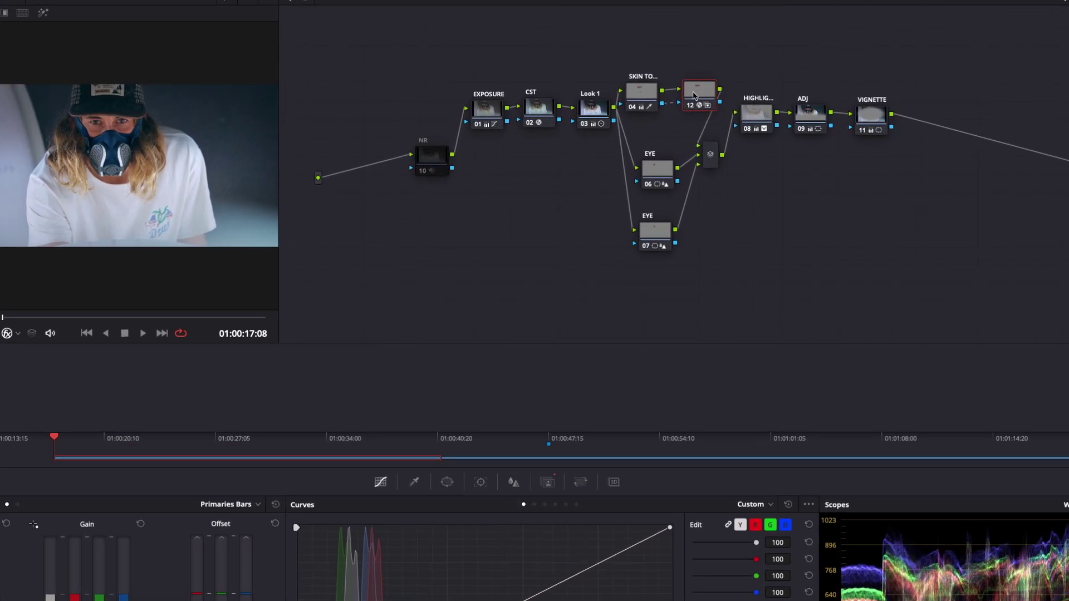
pyautogui.rightClick(710, 104)
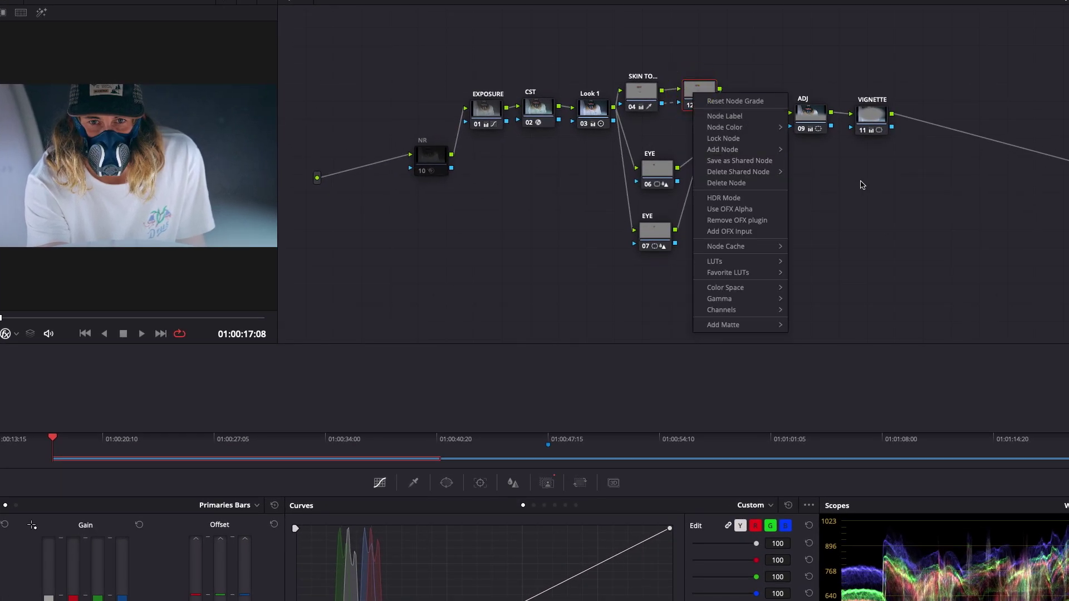
pyautogui.click(863, 190)
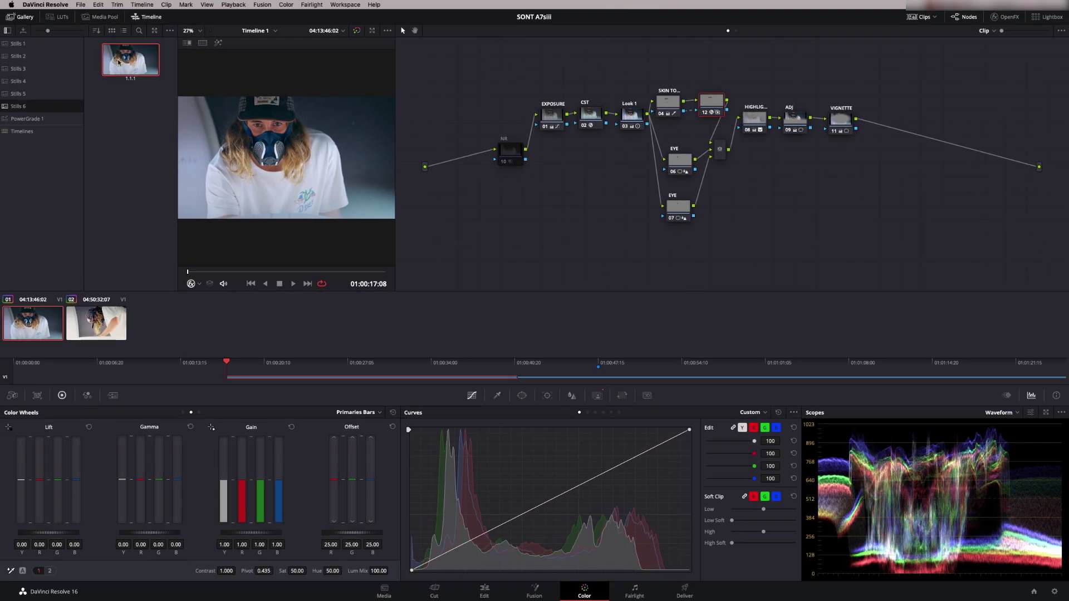
# In Keyboard Customization, assign Tab to Label Selected Node and save the change.
pyautogui.click(45, 4)
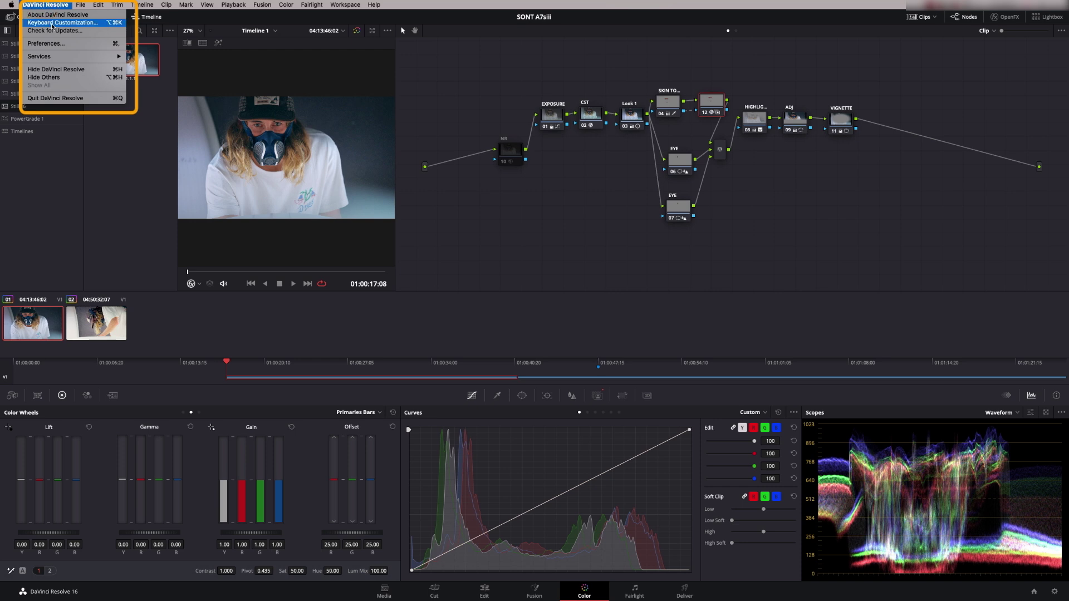
pyautogui.click(50, 30)
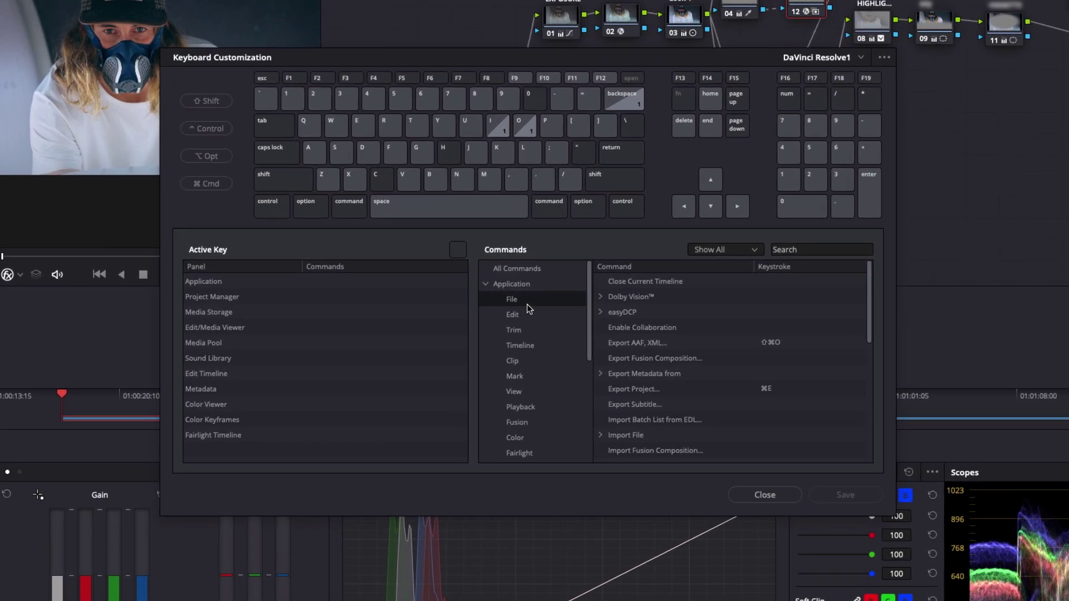
pyautogui.click(523, 267)
pyautogui.click(816, 247)
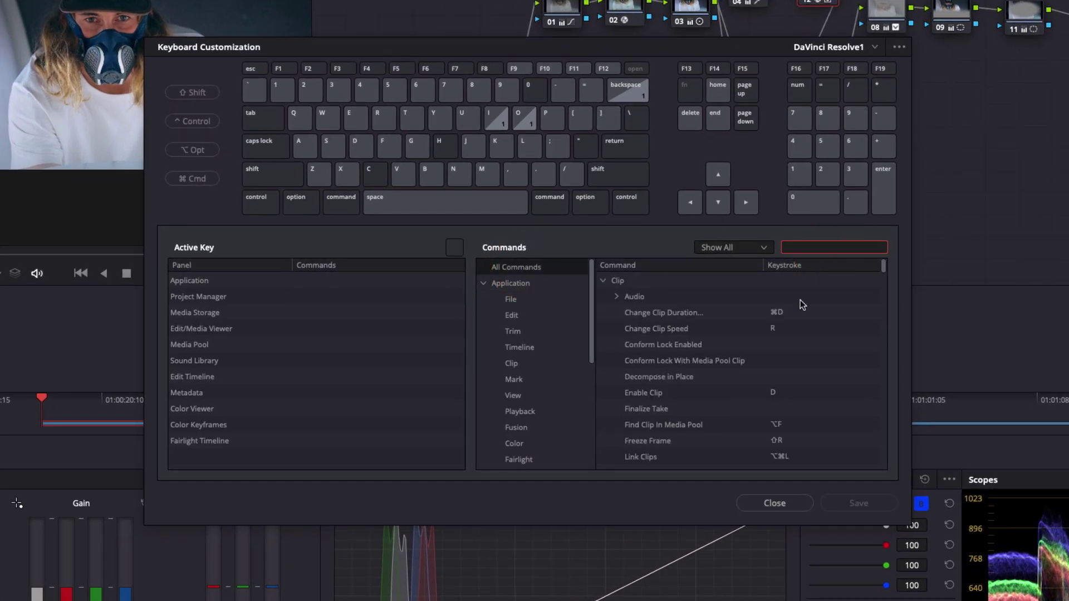
pyautogui.write('label')
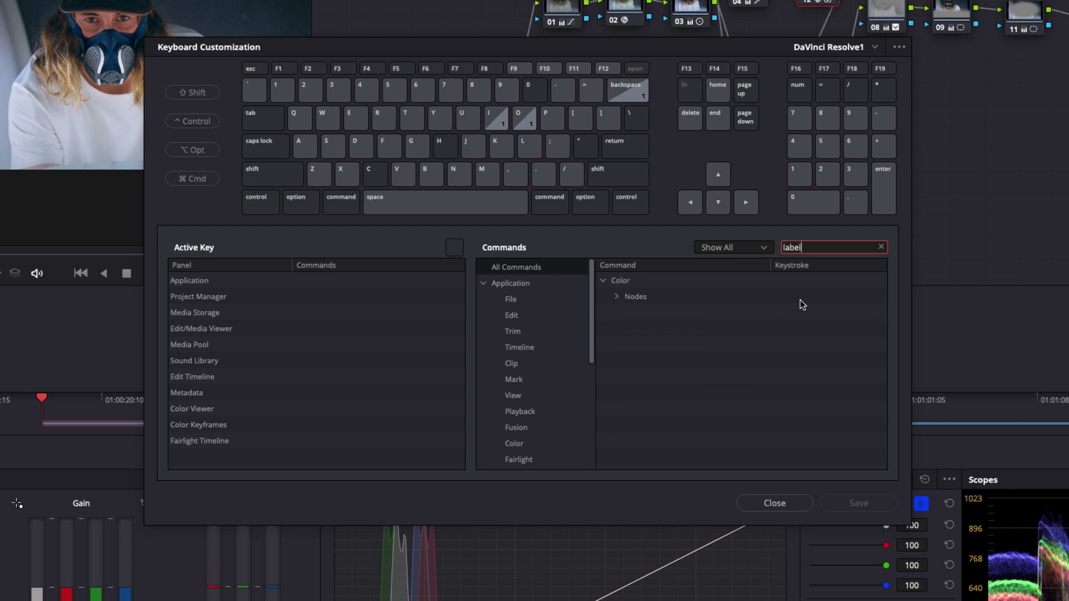
pyautogui.click(617, 296)
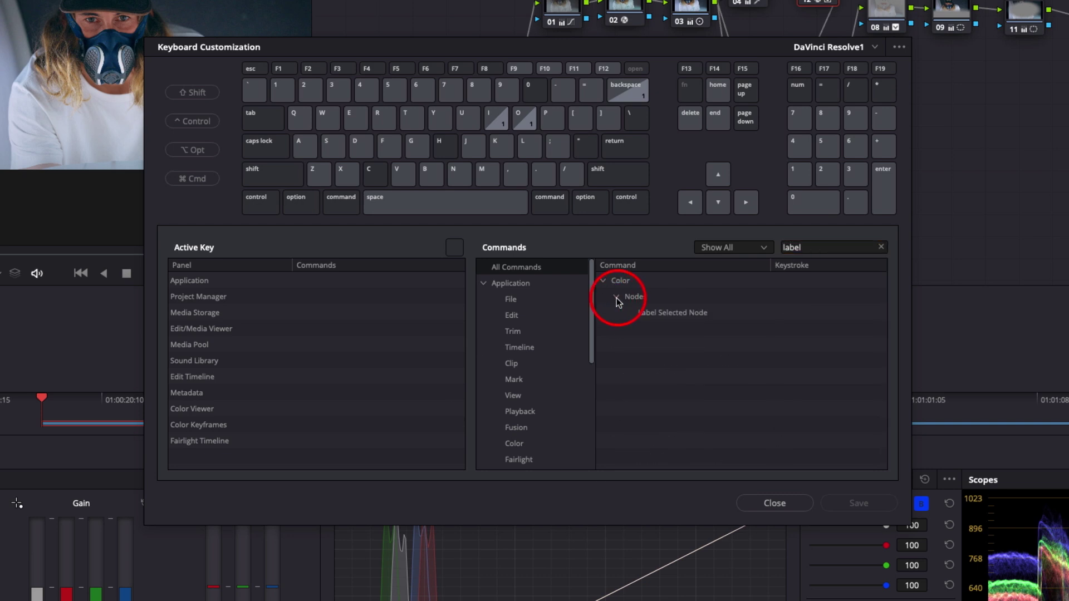
pyautogui.click(692, 312)
pyautogui.click(782, 313)
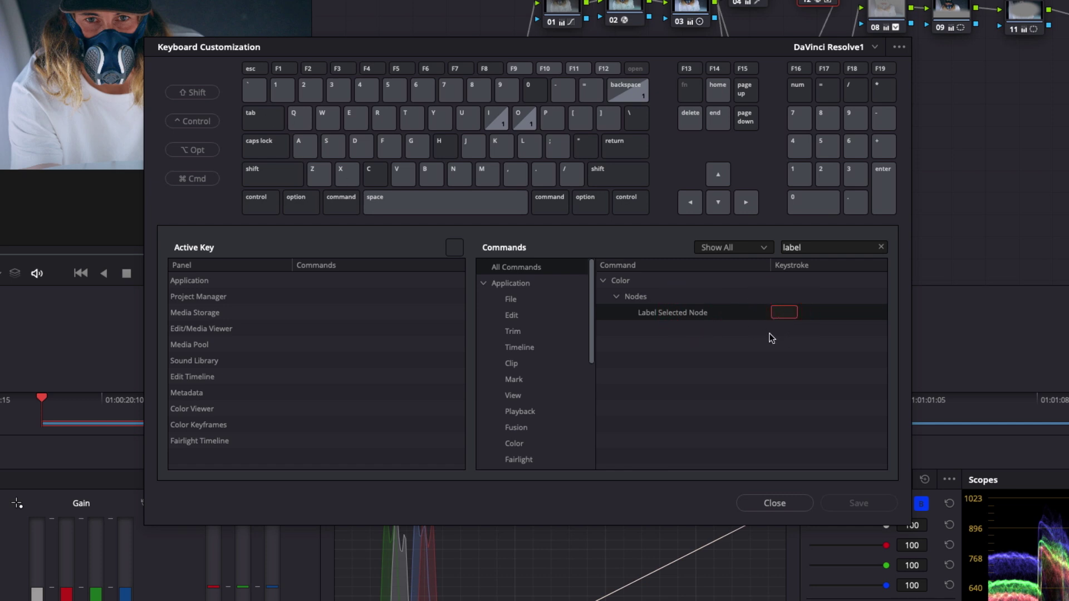
pyautogui.press('Tab')
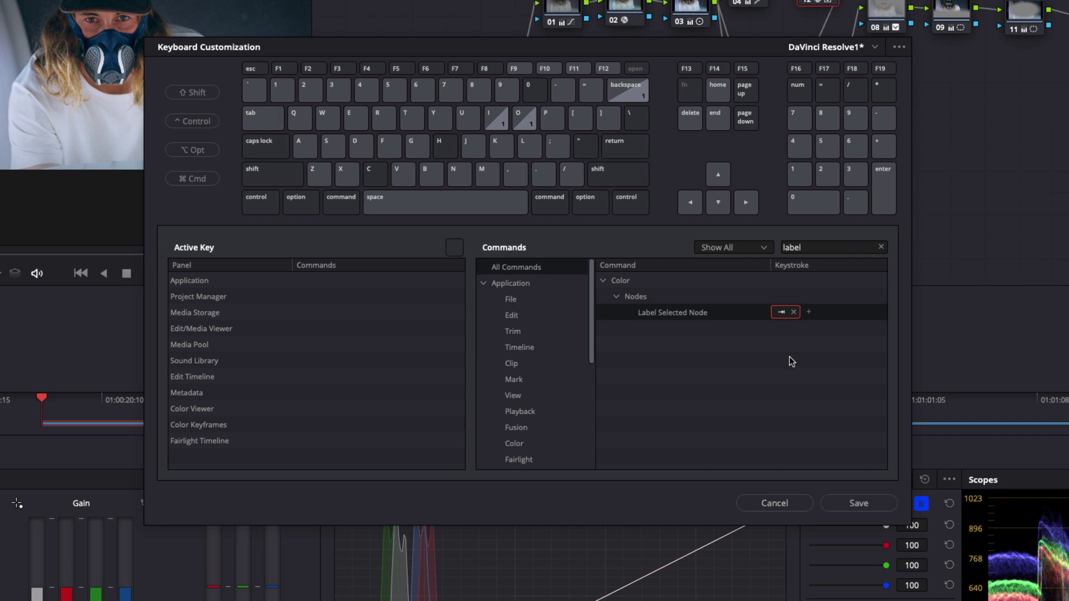
pyautogui.click(853, 503)
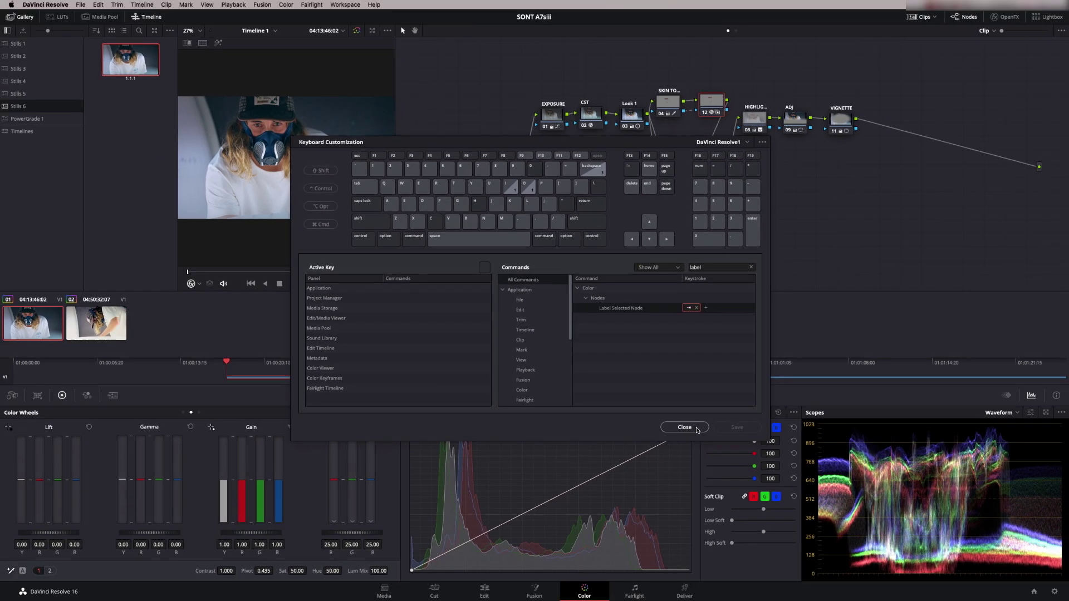
pyautogui.click(697, 427)
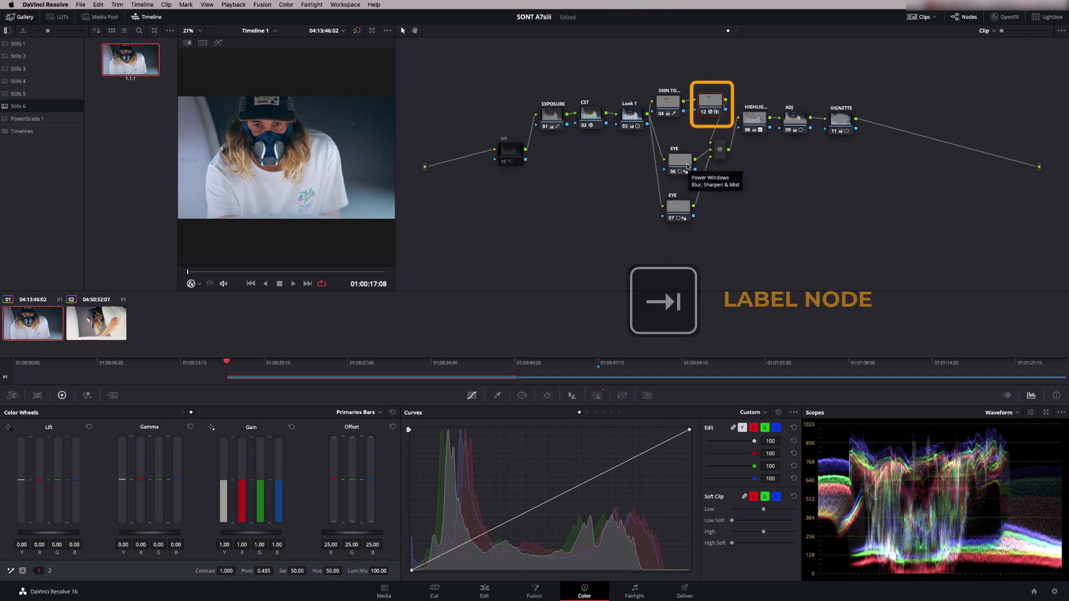
# Label node 12 'CC', then select the VIGNETTE node 11.
pyautogui.write('CC')
pyautogui.press('Return')
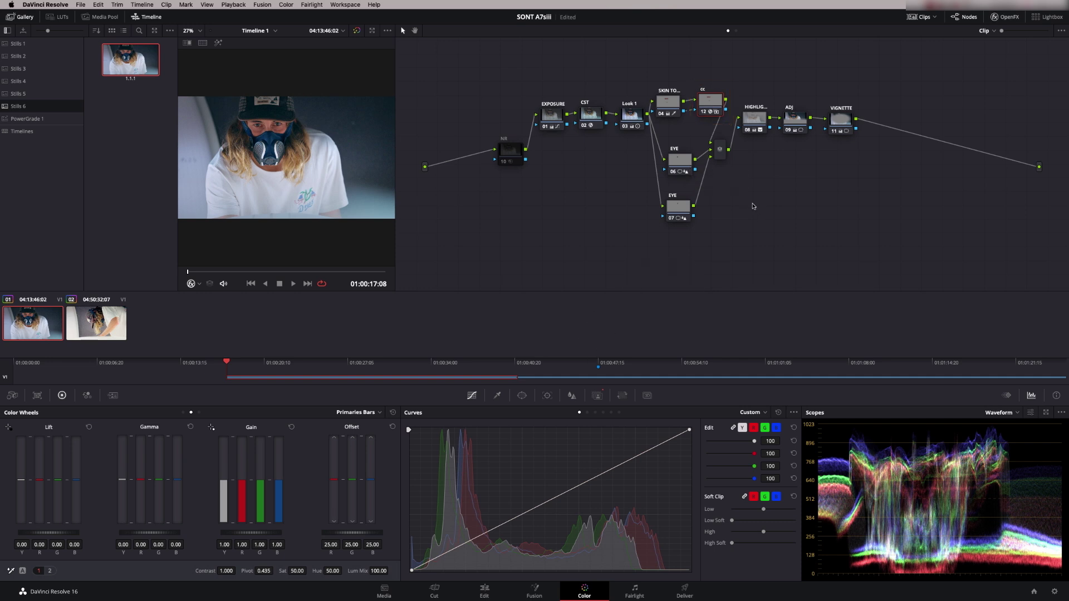
pyautogui.click(839, 123)
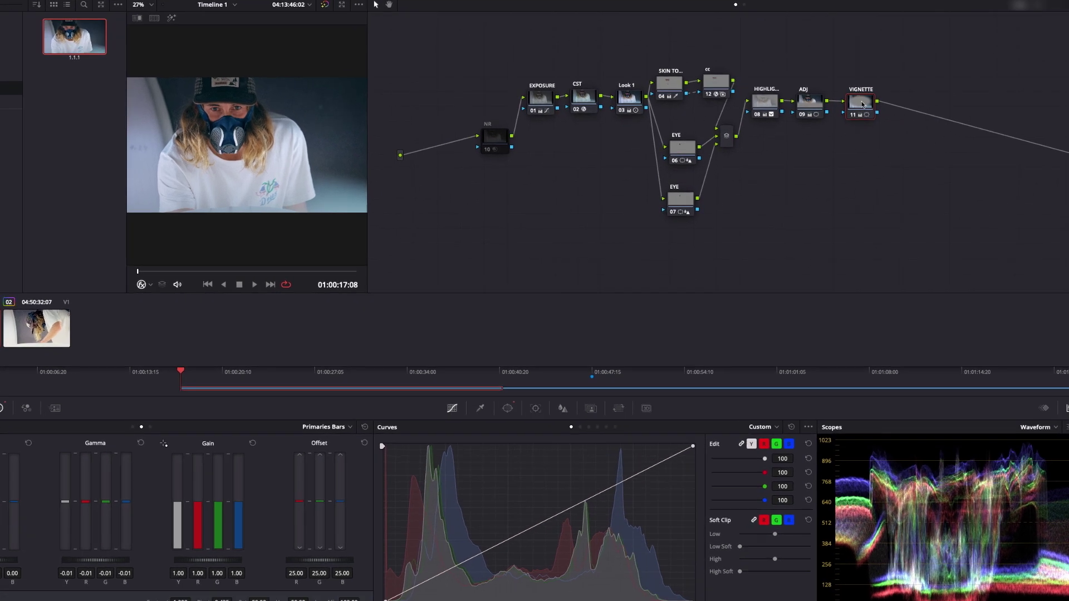
# Save the VIGNETTE node as a shared node named 'vignette soft'.
pyautogui.rightClick(840, 119)
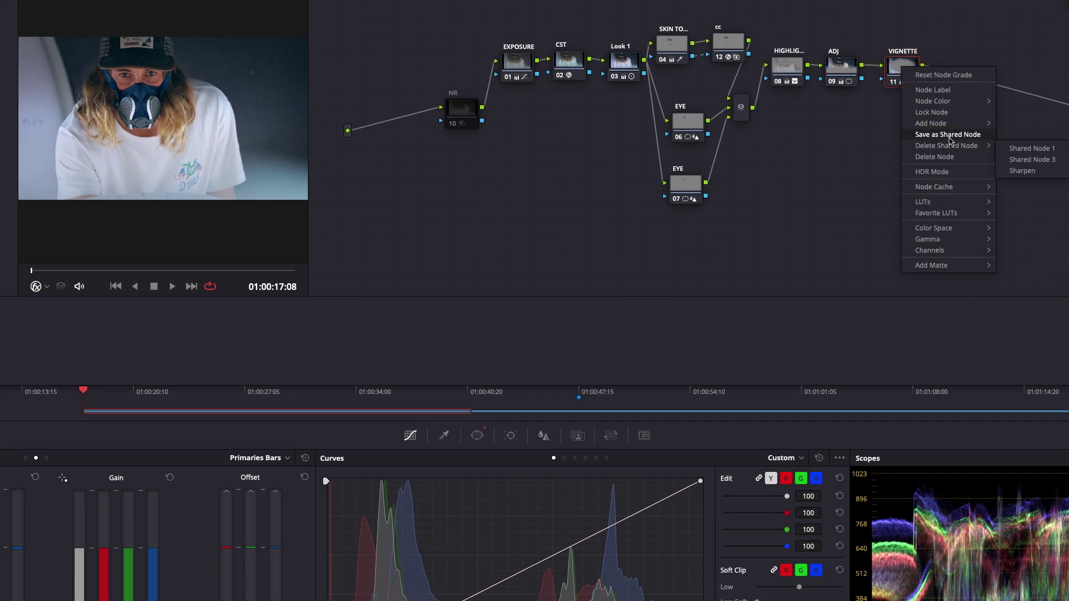
pyautogui.click(957, 136)
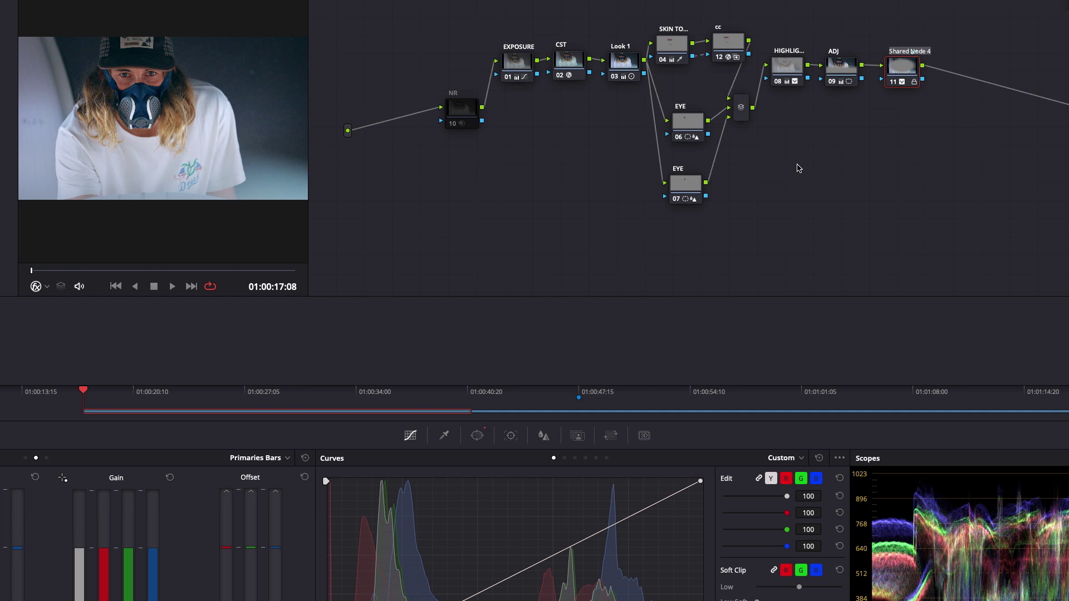
pyautogui.write('vign...')
pyautogui.click(904, 110)
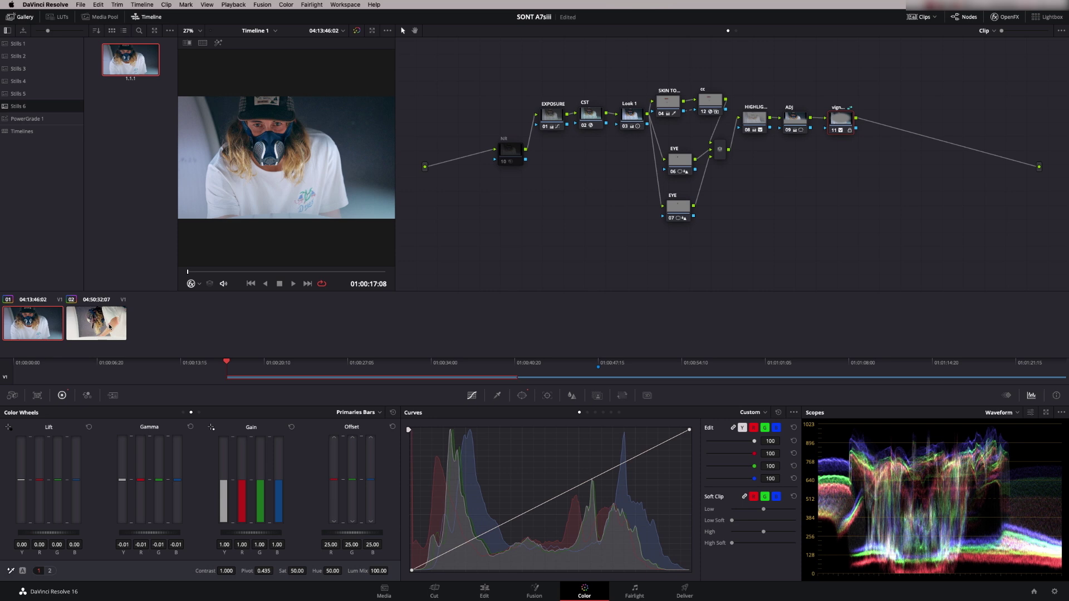
# On clip 02, add the shared vignette soft node as node 04 after node 03, unlocked.
pyautogui.click(110, 327)
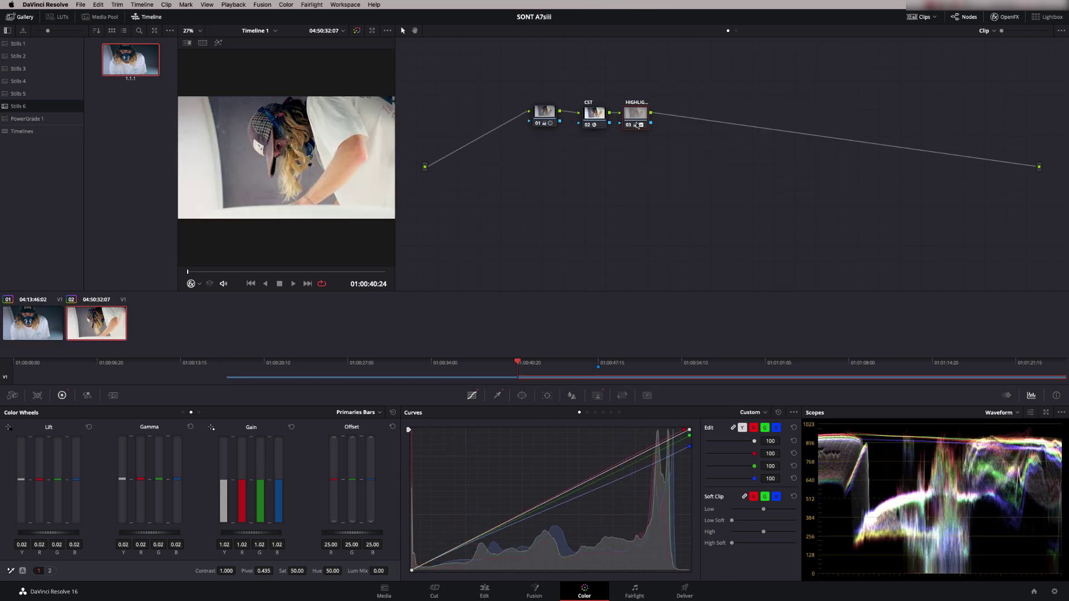
pyautogui.rightClick(636, 118)
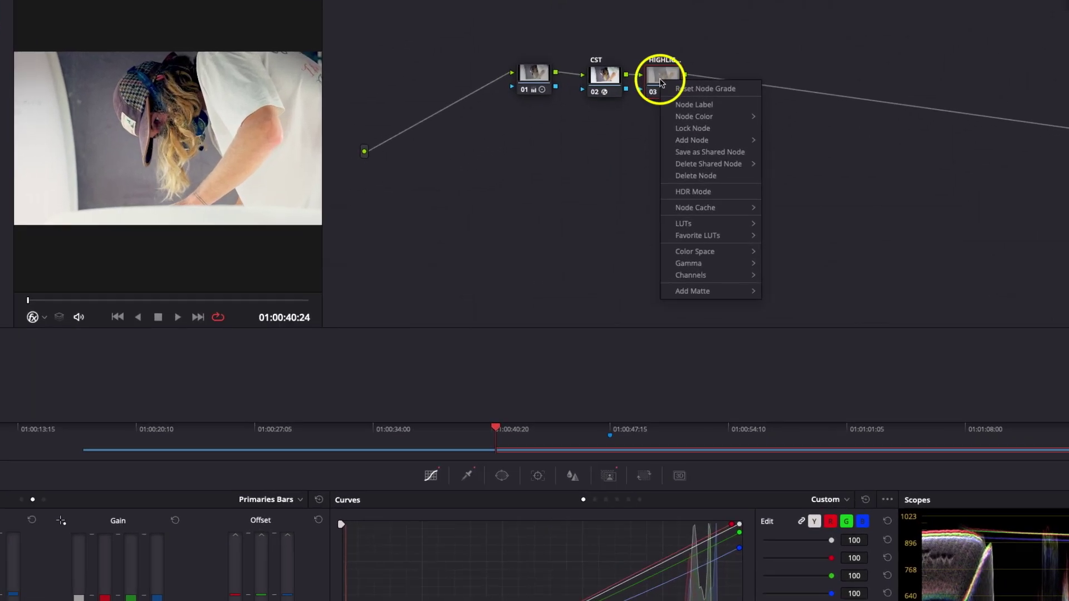
pyautogui.moveTo(679, 165)
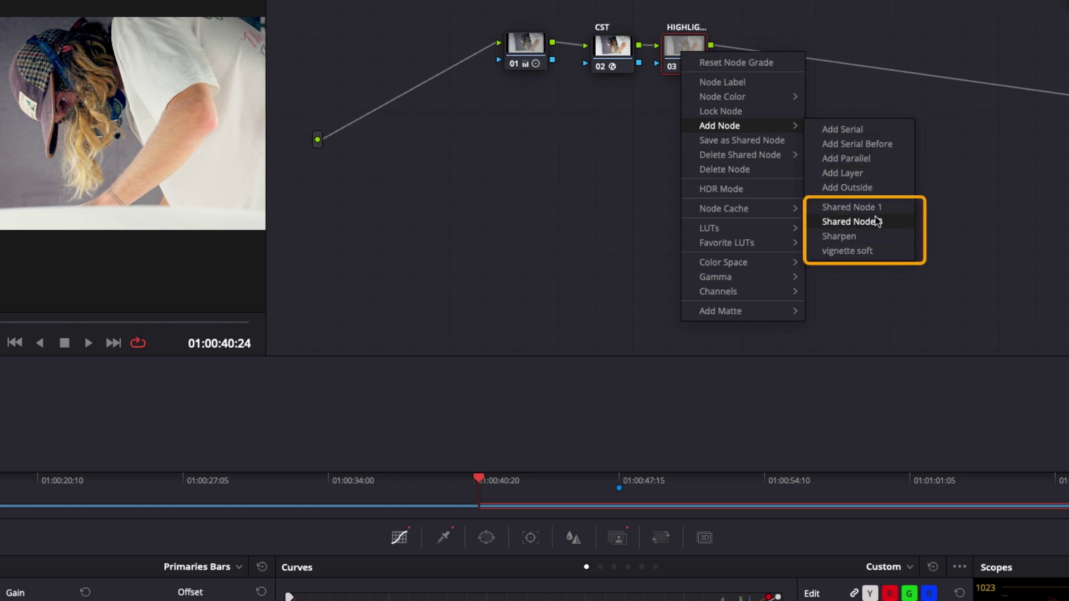
pyautogui.click(877, 254)
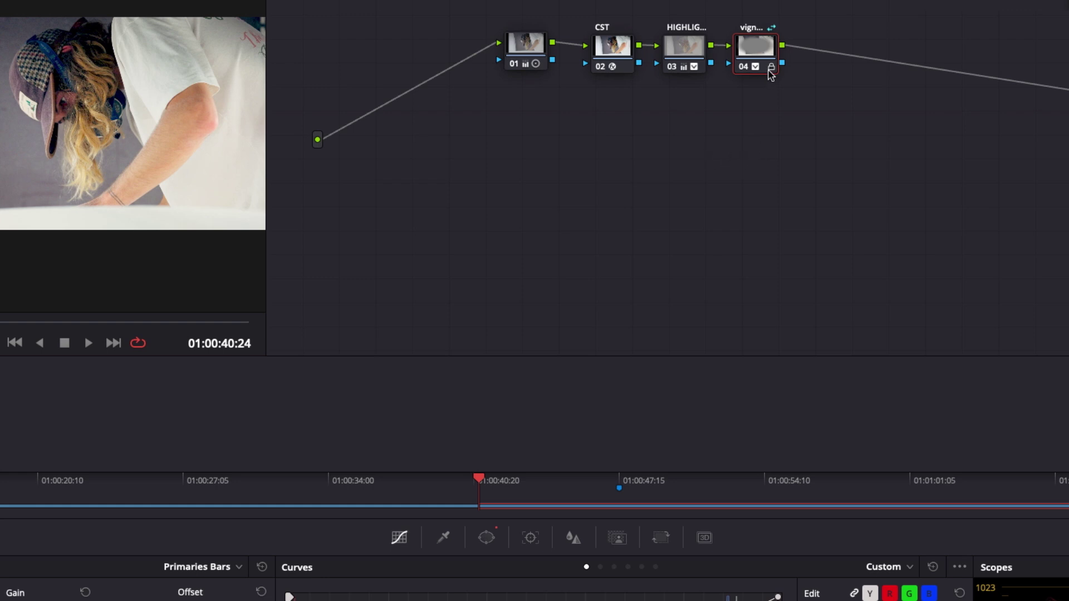
pyautogui.rightClick(760, 58)
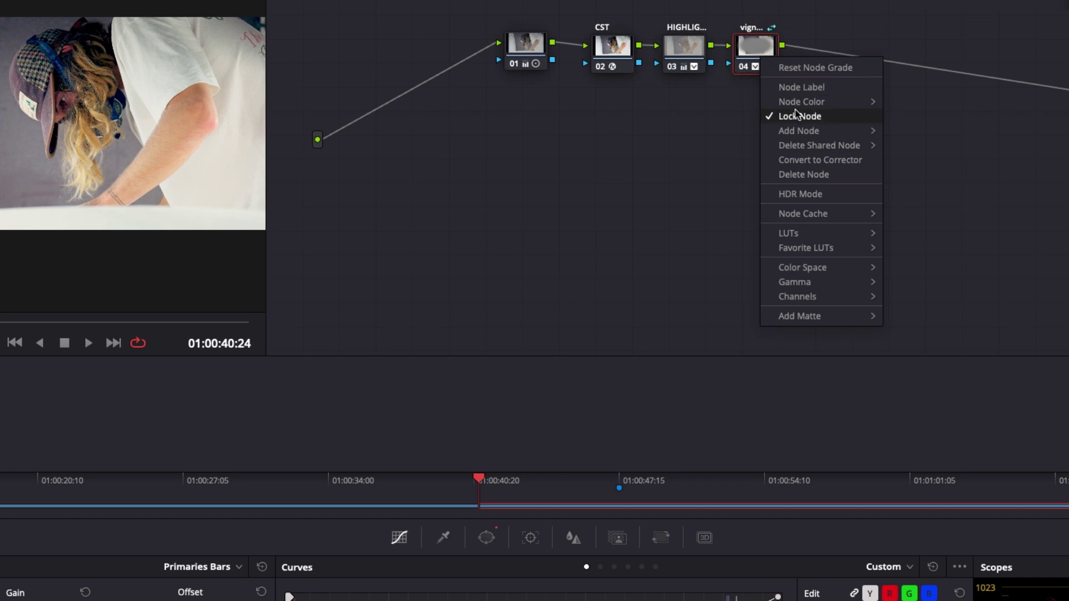
pyautogui.click(770, 117)
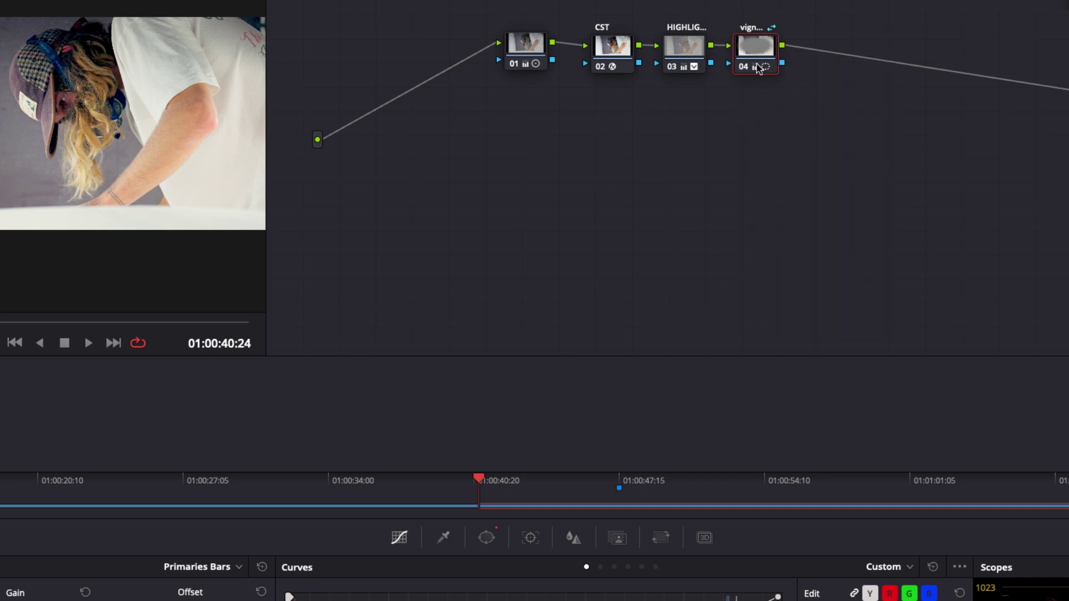